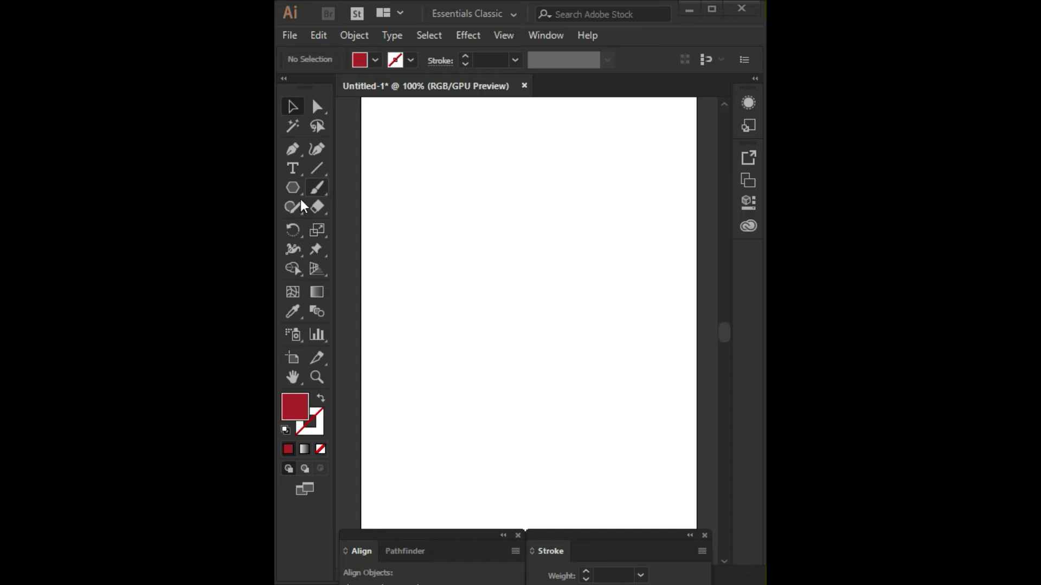
Type a capital A and scale it up into a large letter near the page centre.
left_click(292, 168)
left_click(486, 283)
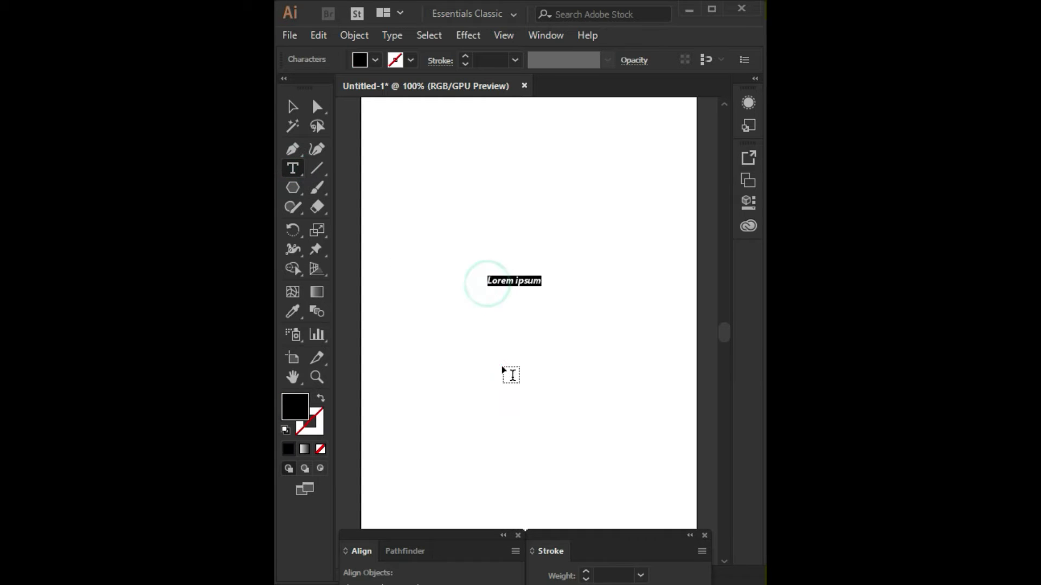
type("A")
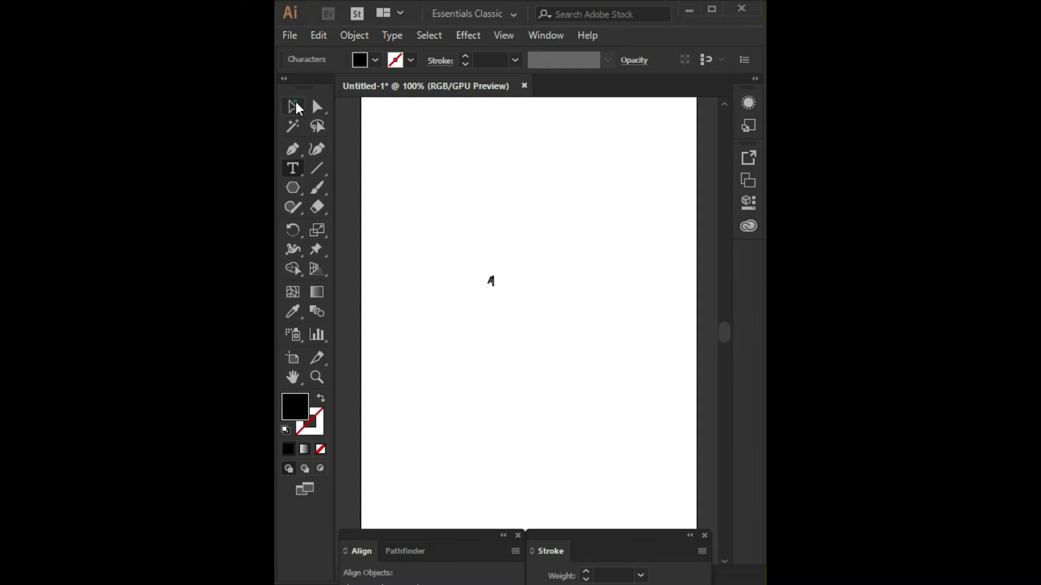
left_click(296, 104)
left_click_drag(497, 288, 603, 393)
left_click_drag(492, 300, 532, 308)
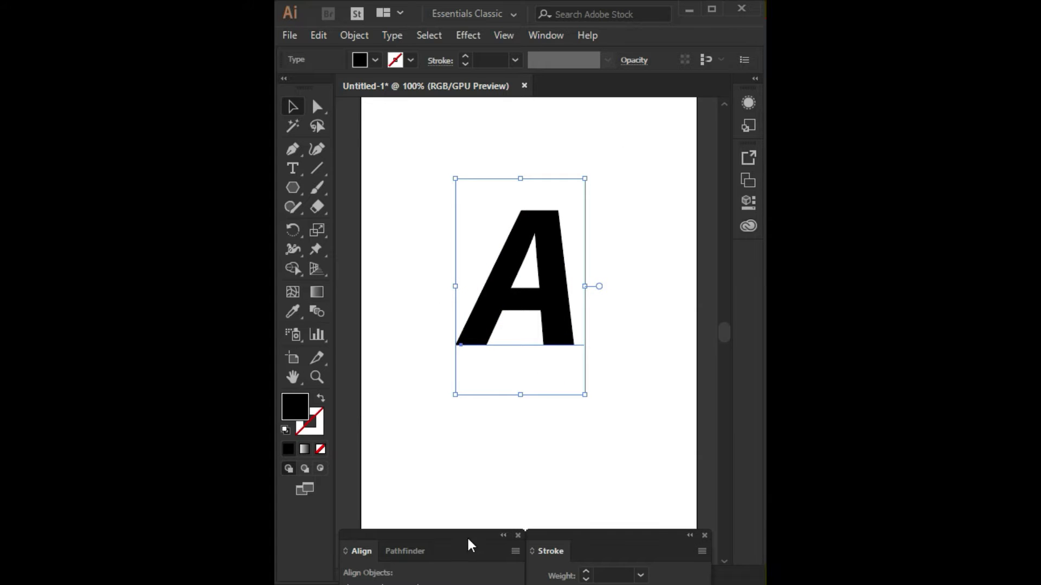
Set the A to Myriad Pro Semibold Italic in the Character panel.
mouse_move(619, 544)
left_mouse_down()
mouse_move(558, 574)
mouse_move(477, 540)
left_mouse_up()
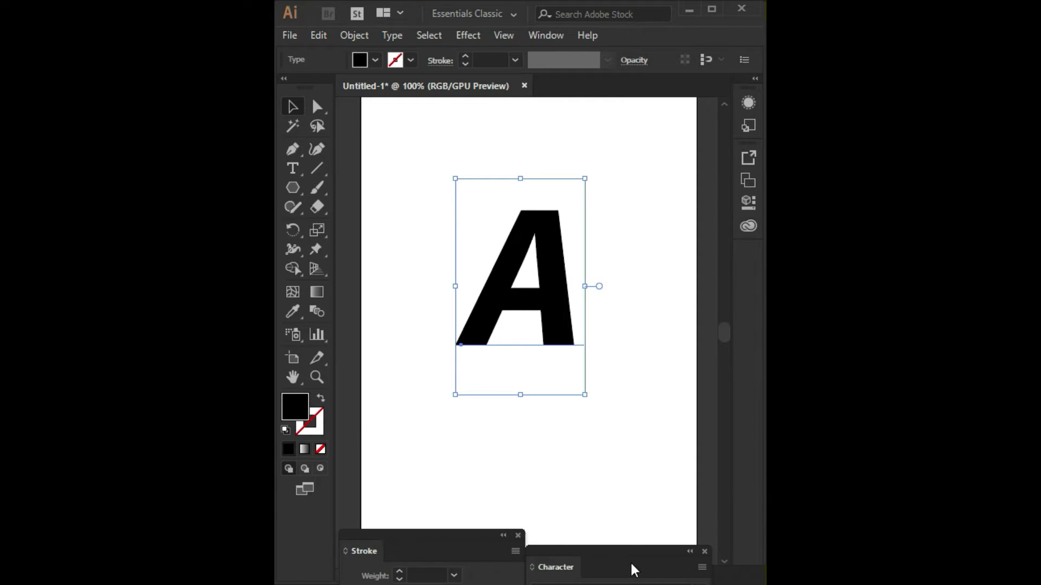
left_click_drag(633, 569, 618, 429)
left_click(684, 481)
left_click(657, 430)
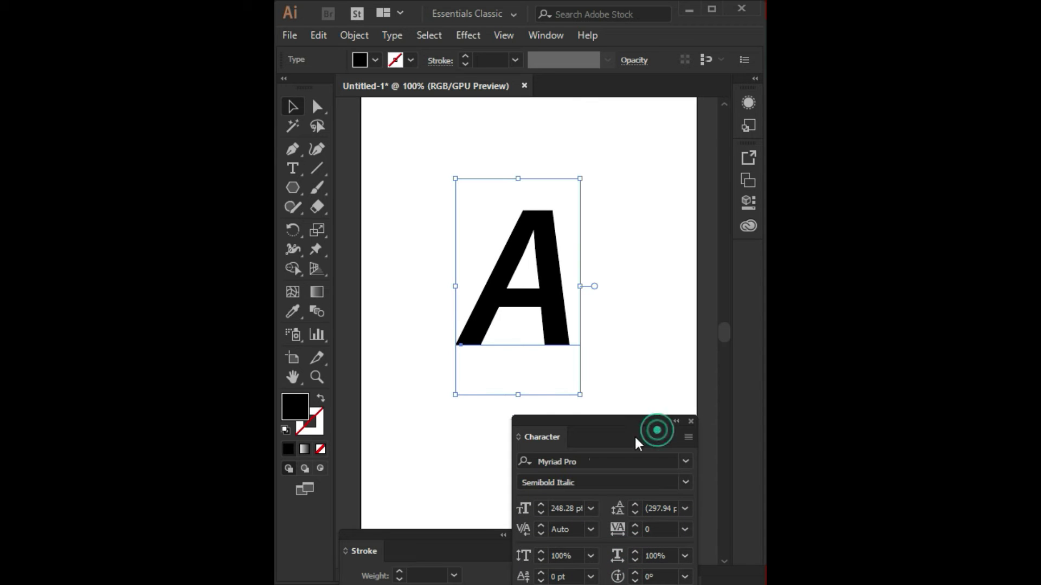
left_click_drag(618, 437, 625, 551)
Convert the A to outlines so its anchor points are editable.
right_click(550, 348)
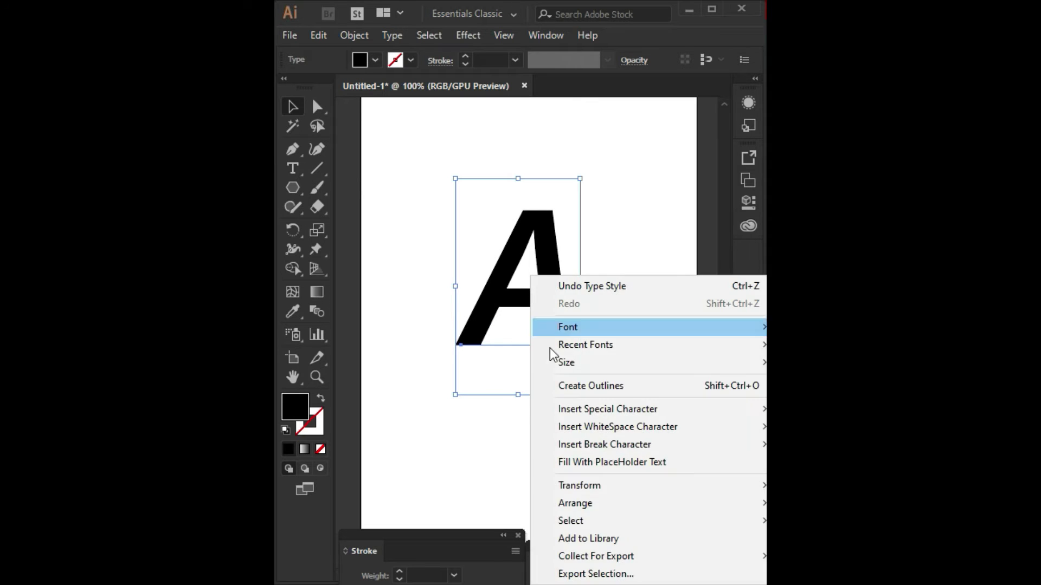
left_click(580, 385)
left_click(315, 106)
Select the A's bottom-left anchors and push them down and left.
left_click_drag(430, 332, 513, 367)
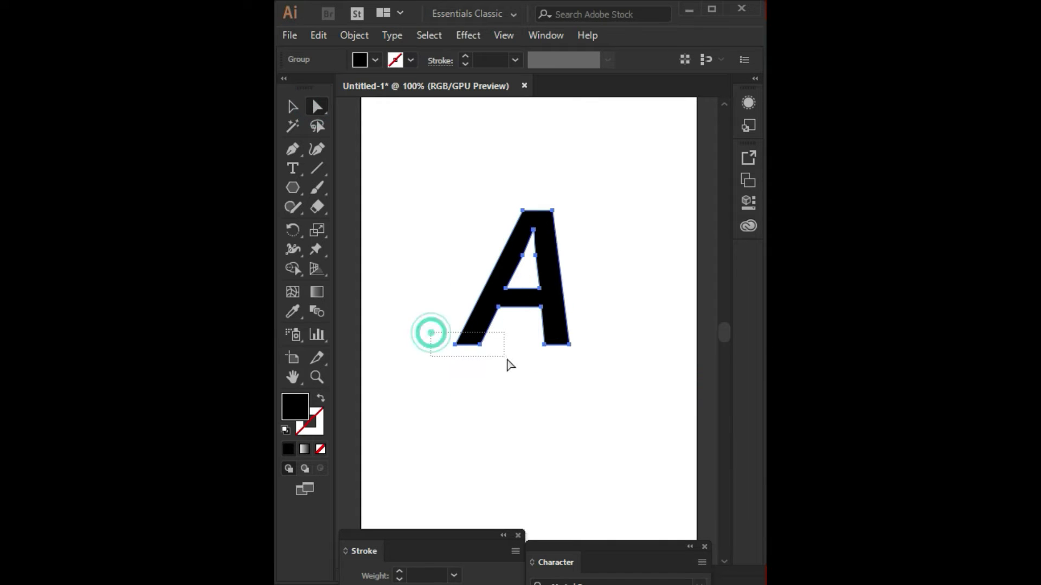
key("shift+Left")
key("shift+Down")
key("shift+Left")
key("shift+Down")
key("shift+Left")
key("shift+Down")
key("Down")
key("Down")
key("Down")
key("Right")
key("Down")
key("Down")
key("Down")
key("Right")
key("Right")
key("Down")
key("Down")
key("Down")
key("Right")
key("Right")
key("Down")
key("Down")
key("Down")
key("Right")
Fine-tune the left leg slightly lower and left, then raise the right leg's bottom anchors.
key("Left")
key("Left")
key("Down")
key("Left")
key("Down")
key("Left")
key("Left")
key("Down")
key("Down")
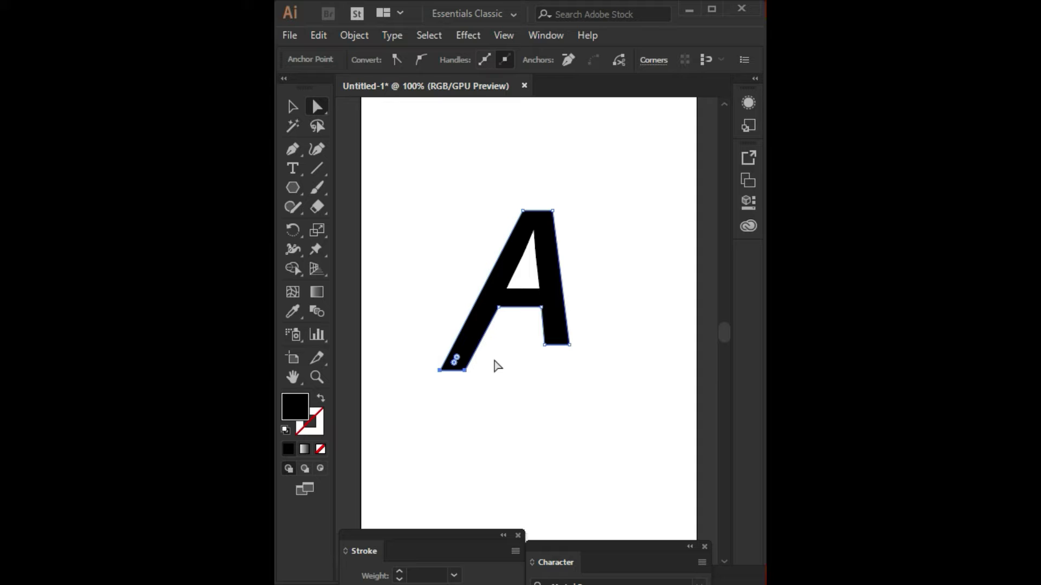
left_click_drag(602, 373, 525, 324)
key("Up")
key("Up")
key("Up")
Draw a 2.47 in circle centred on the crossbar with a 1 pt black stroke and no fill.
left_click(539, 354)
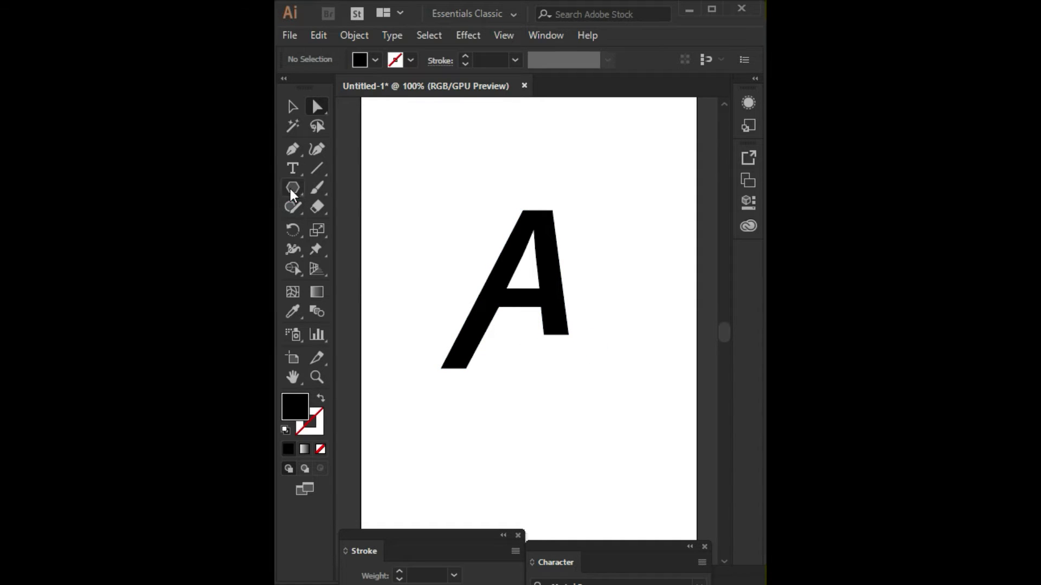
left_click_drag(291, 189, 360, 224)
left_click(361, 223)
mouse_move(521, 297)
left_mouse_down()
mouse_move(566, 386)
mouse_move(559, 373)
left_mouse_up()
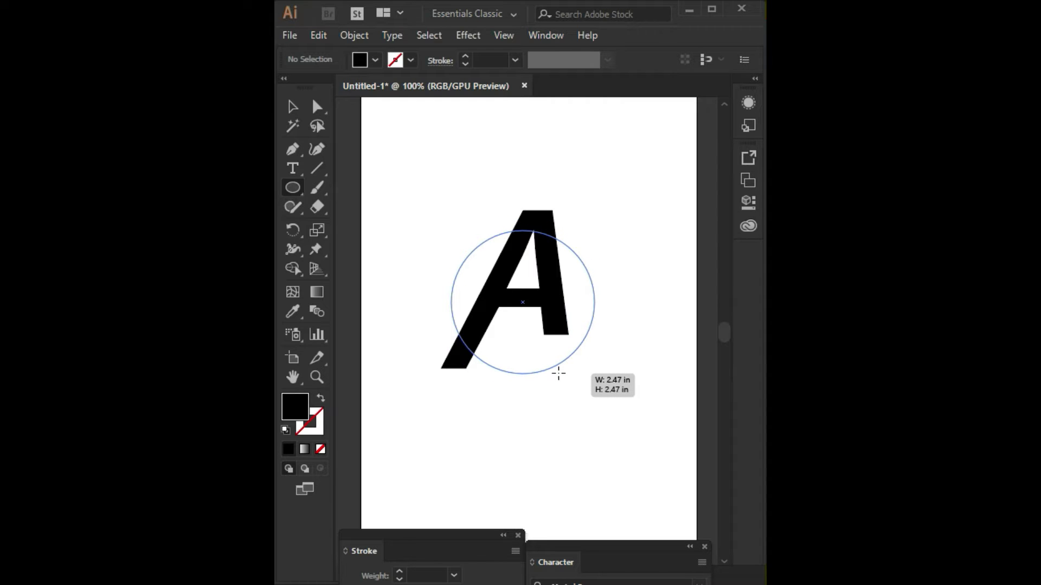
left_click_drag(558, 373, 559, 370)
key("alt+space")
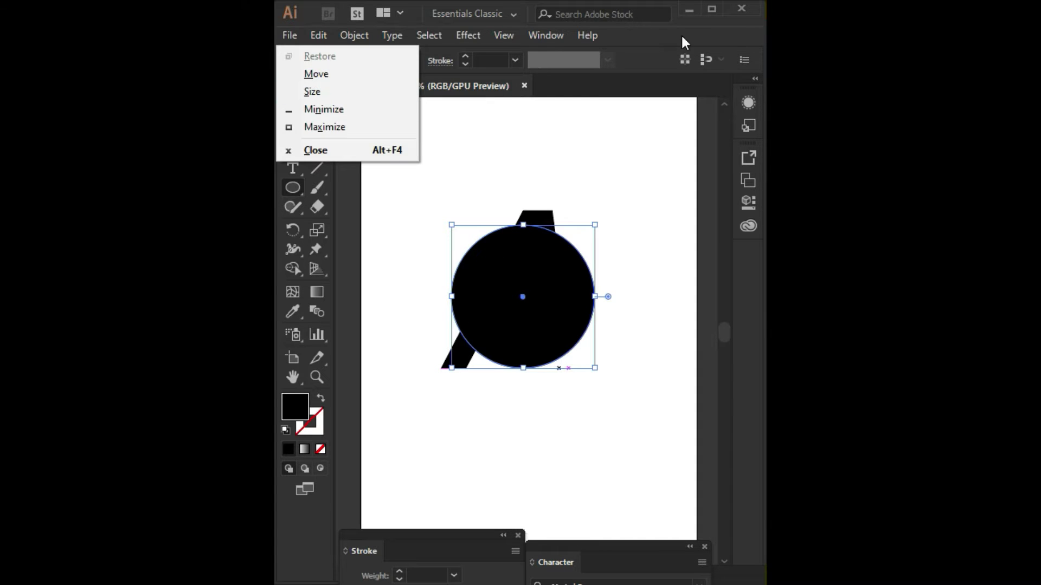
key("Escape")
key("shift+x")
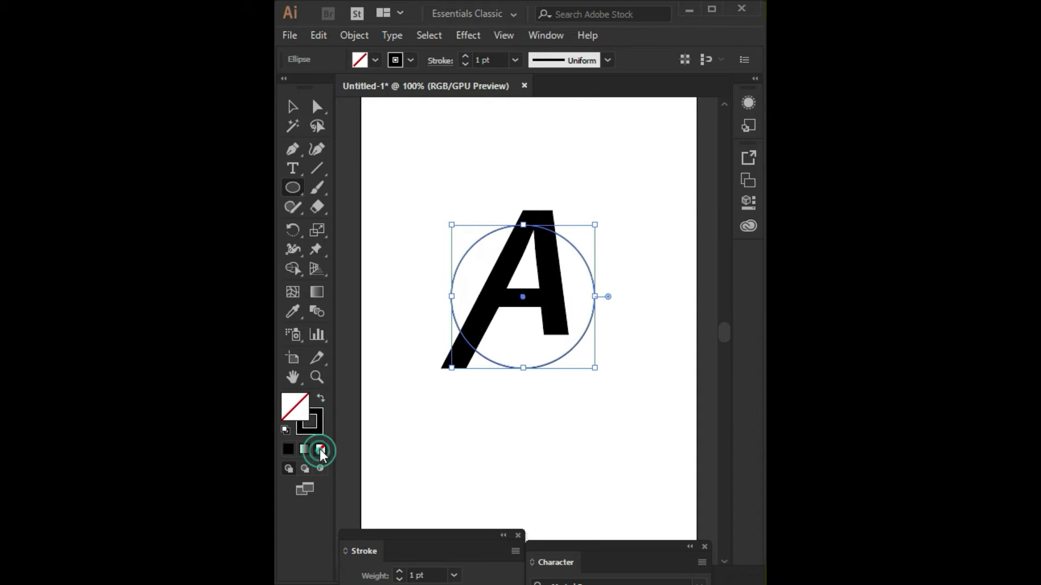
Raise the A's top anchors so the letter extends above the circle.
left_click(318, 107)
left_click(456, 157)
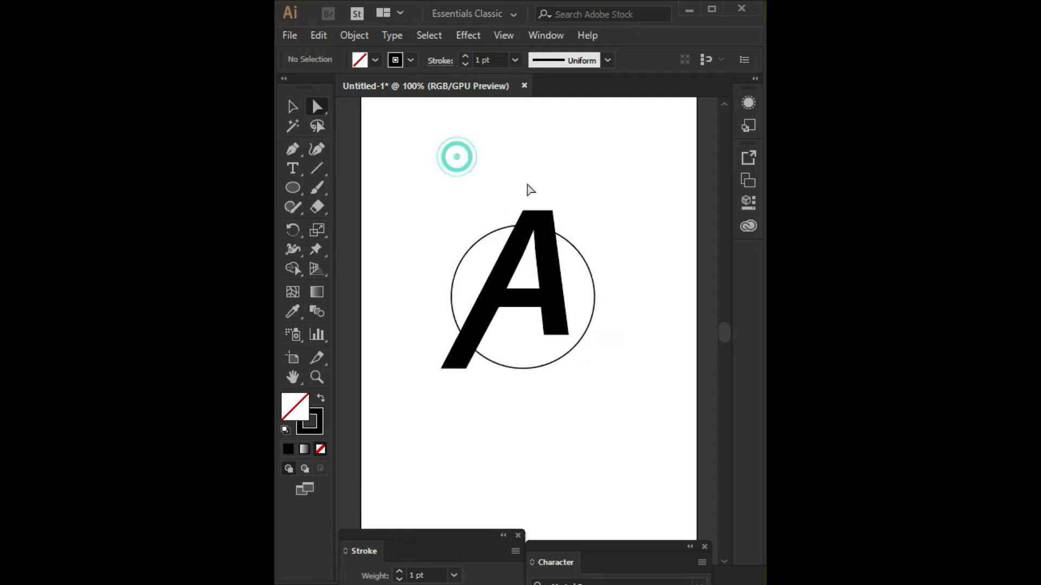
left_click_drag(499, 167, 559, 219)
left_click_drag(492, 189, 569, 217)
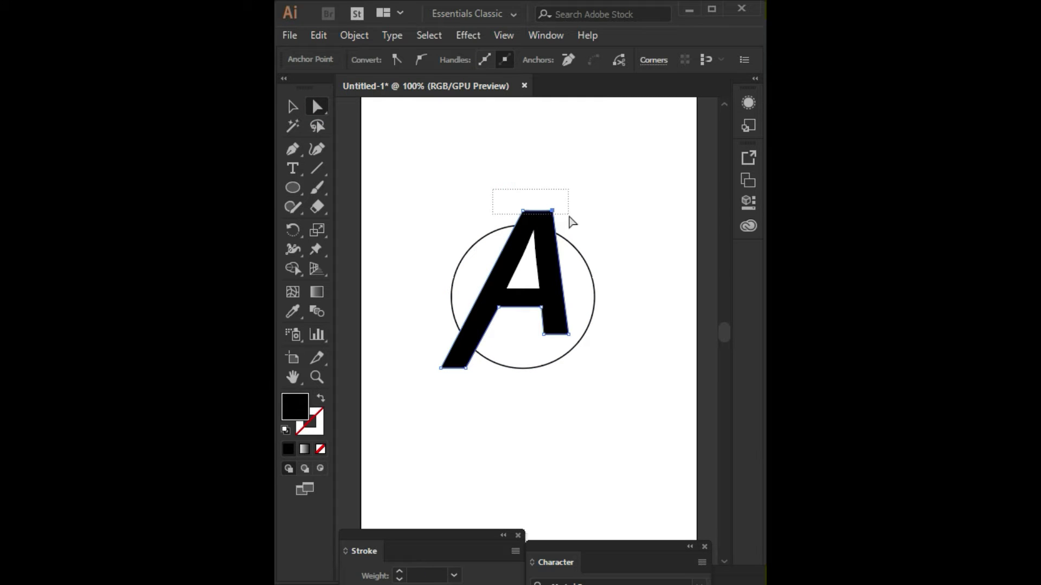
key("shift+Up")
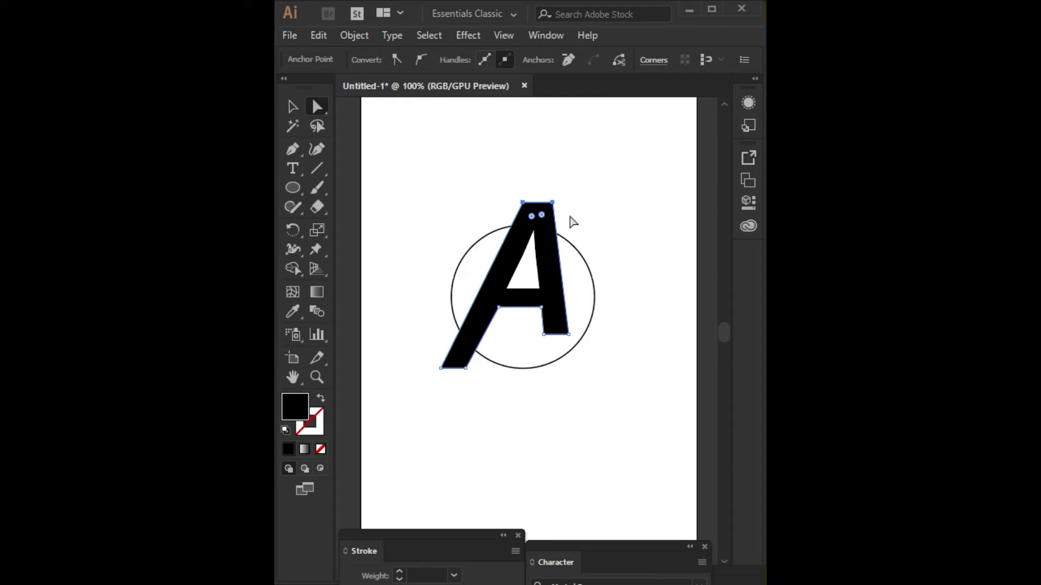
key("shift+Up")
key("shift+Up")
Scale the A's top-right anchor inward to narrow the top to about 80%.
left_click_drag(541, 193, 600, 139)
left_click(323, 227)
scroll(550, 187, "up", 1)
scroll(550, 184, "up", 2)
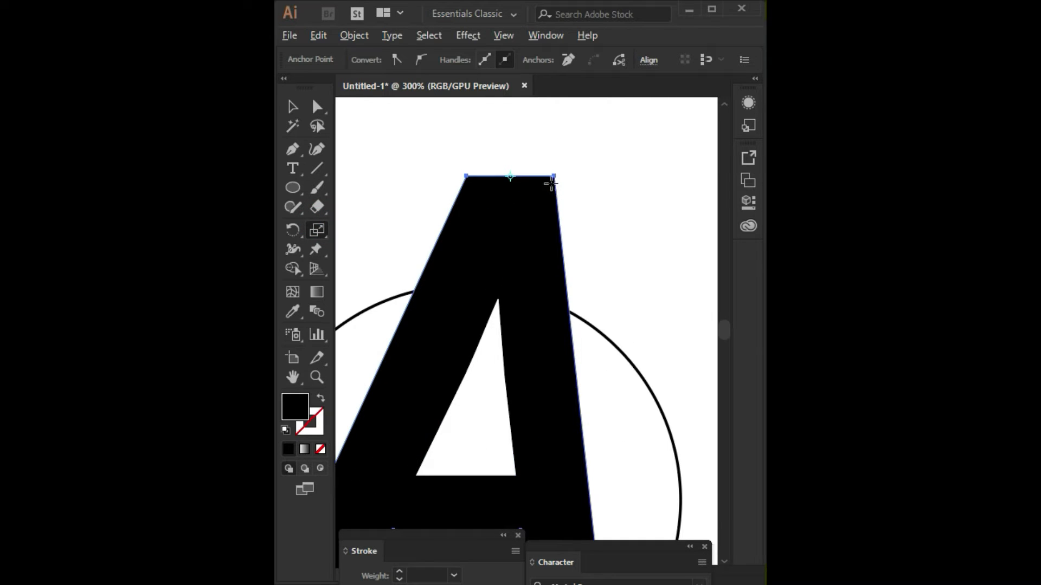
left_click_drag(550, 184, 558, 193)
scroll(533, 270, "down", 1)
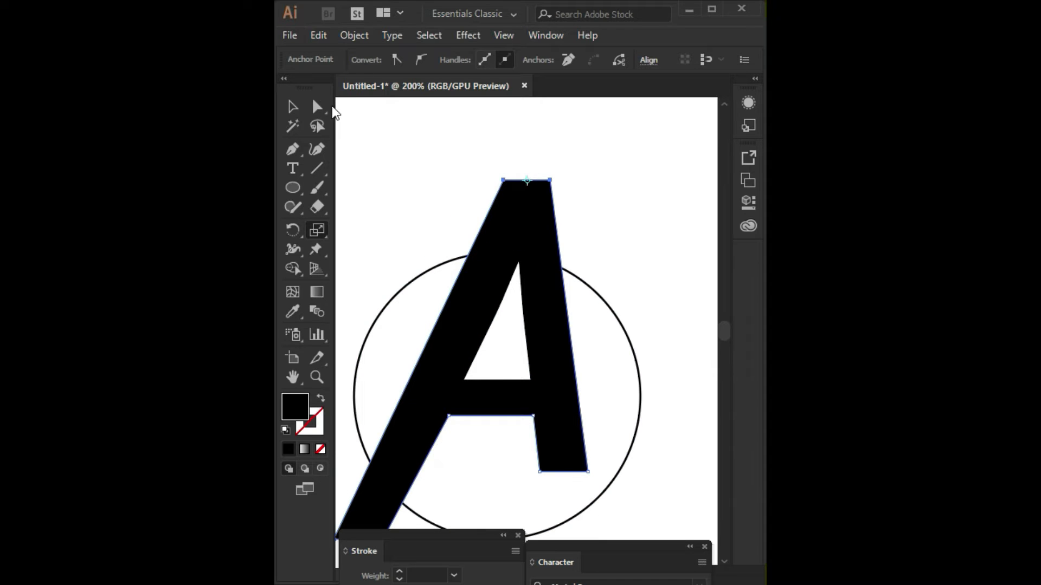
Raise the apex of the A's inner triangle and return to the full-page view.
left_click(318, 107)
left_click_drag(519, 263, 513, 261)
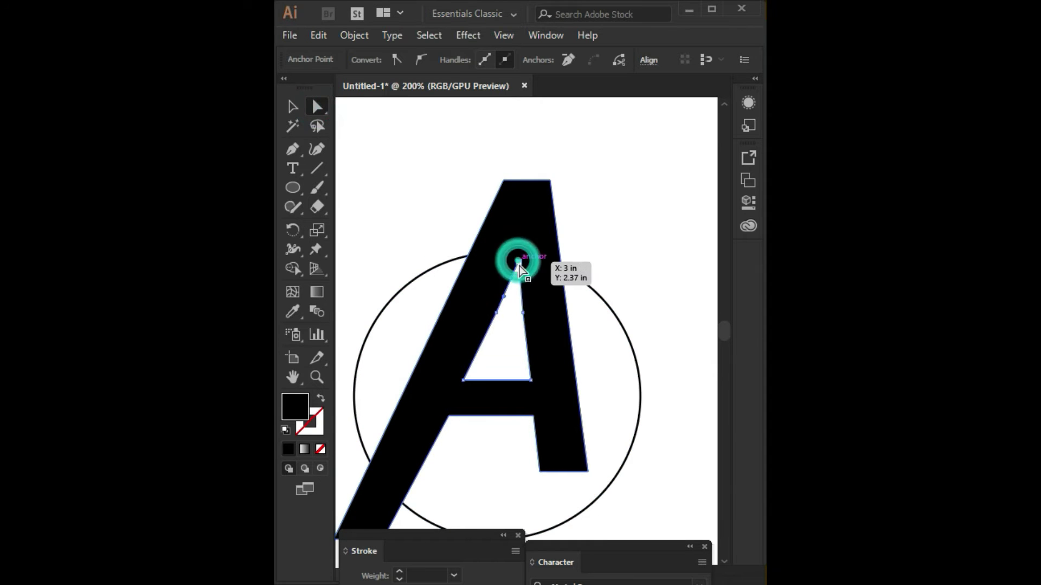
key("v")
key("ctrl+1")
left_click(476, 259)
Set the stroke weight to 4 pt and select the circle.
left_click(496, 61)
type("4")
key("Return")
left_click(449, 277)
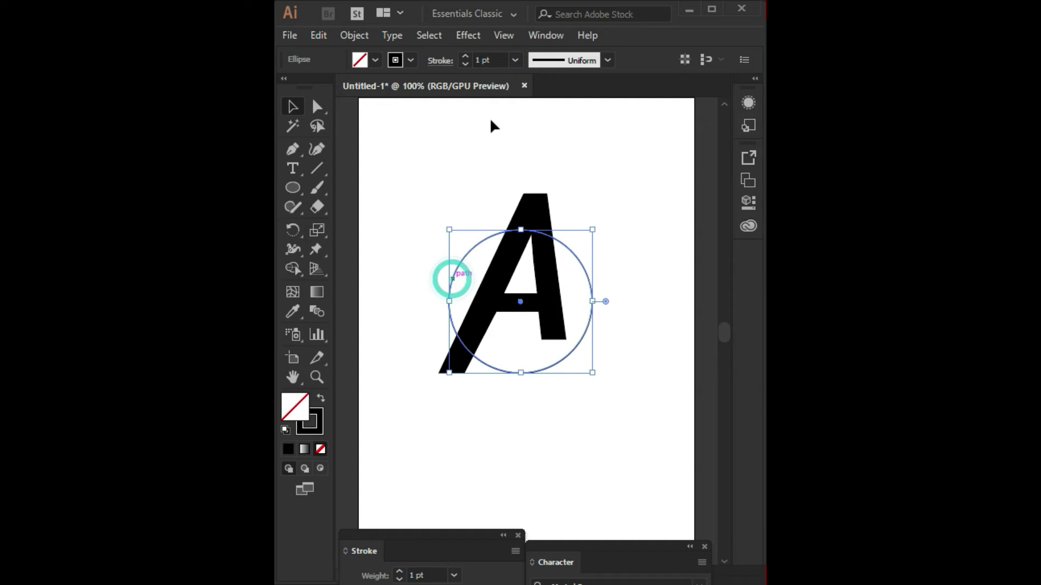
Thicken the circle's stroke to 14 pt and stretch the ring slightly upward.
left_click(493, 60)
type("6")
key("Return")
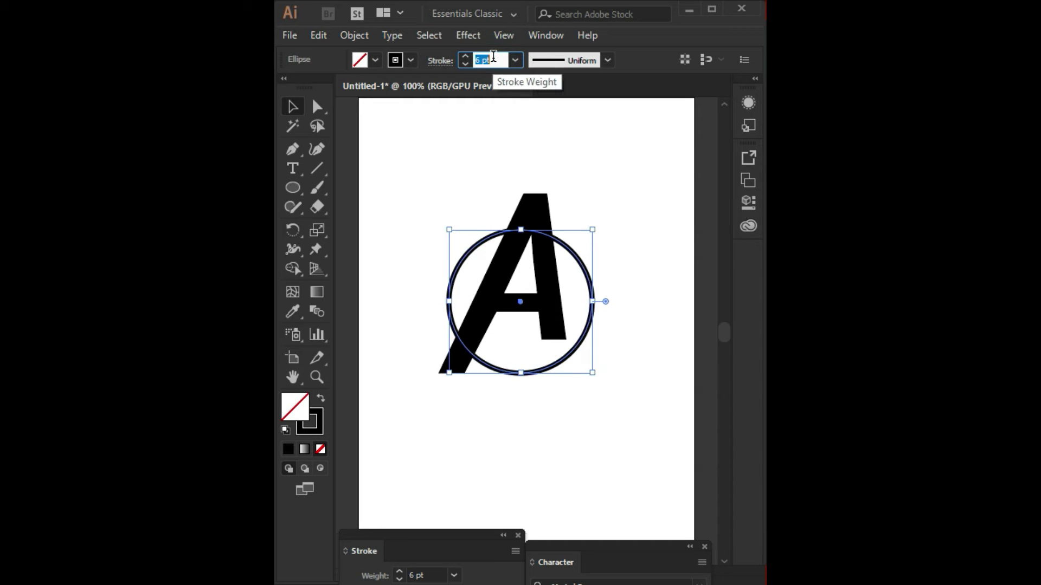
key("Up")
key("Up")
key("Up")
key("Up")
key("Up")
key("Up")
key("Up")
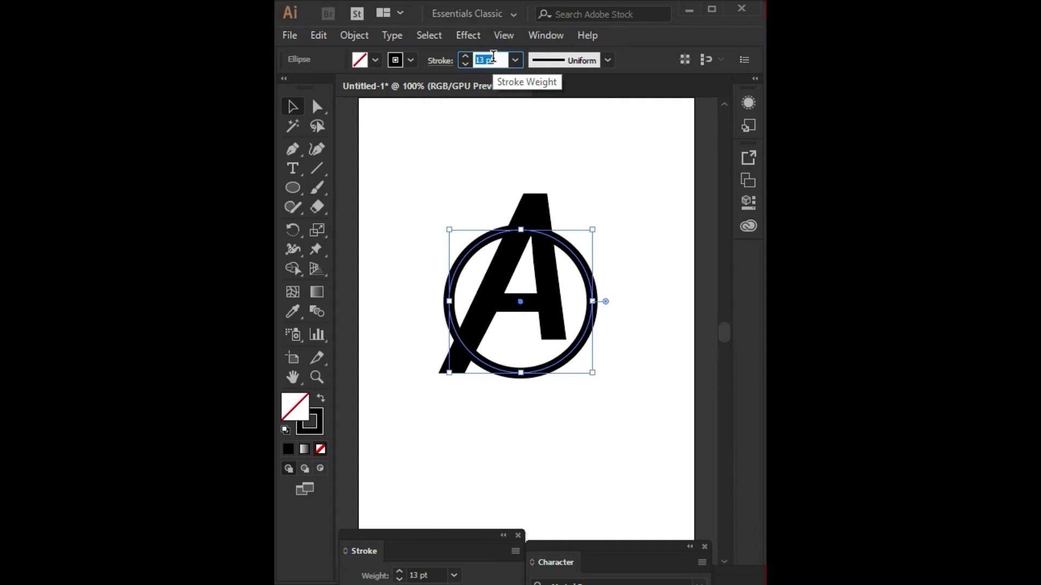
key("Up")
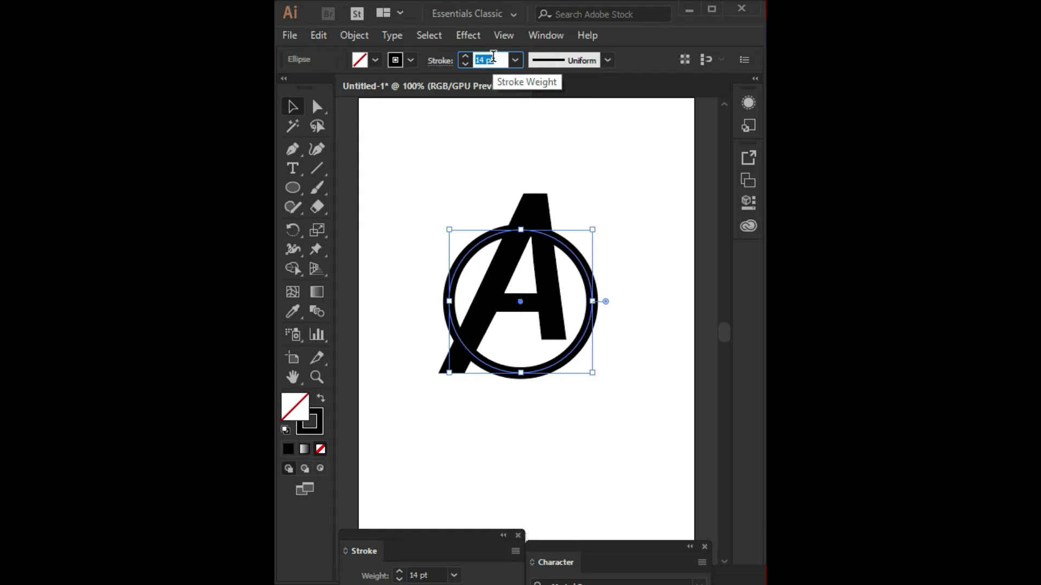
left_click_drag(521, 229, 521, 224)
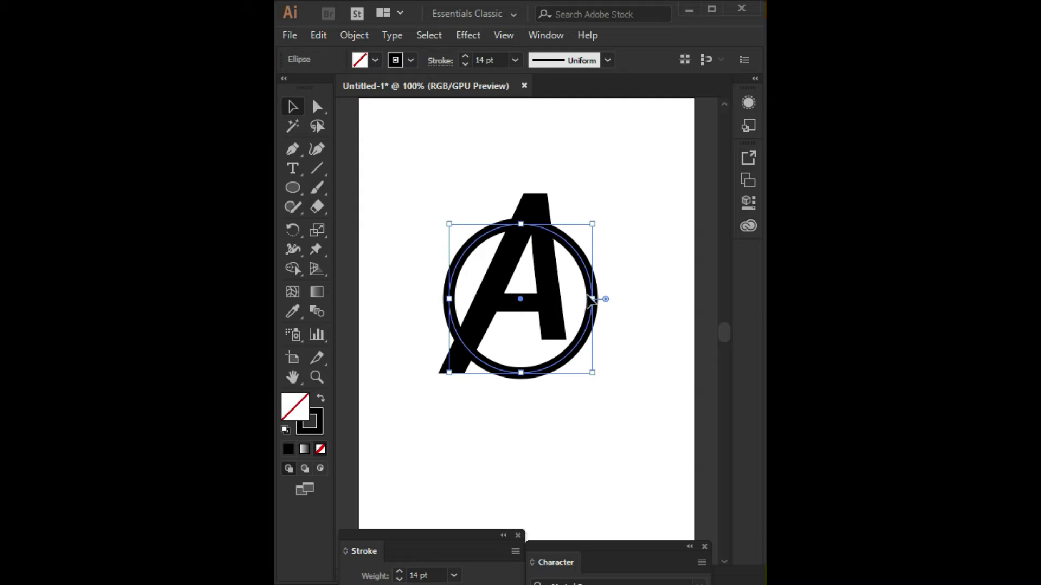
Expand the circle's fill and stroke into a solid black ring.
left_click(620, 264)
left_click(577, 346)
left_click(358, 35)
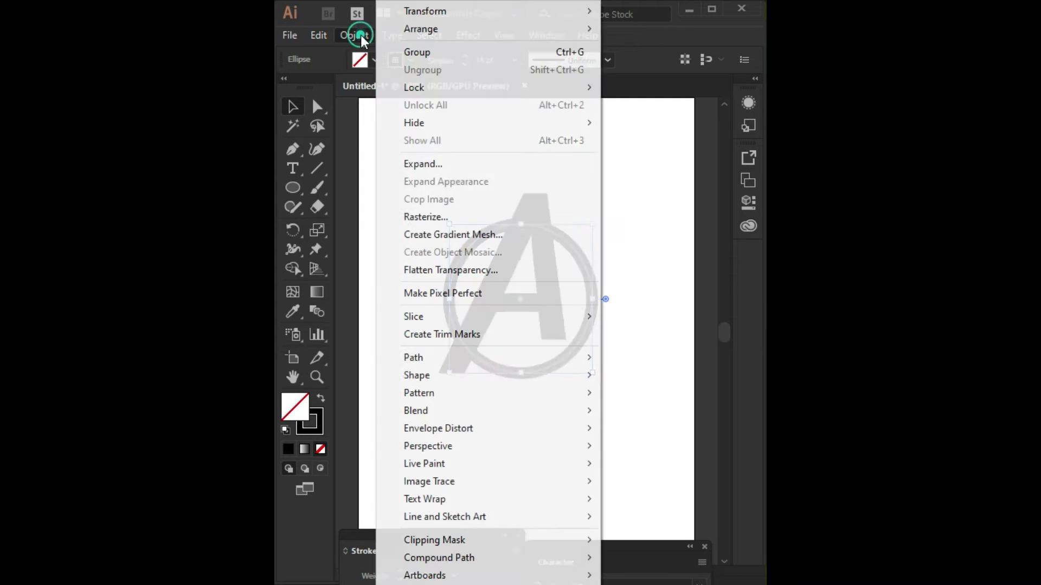
left_click(434, 167)
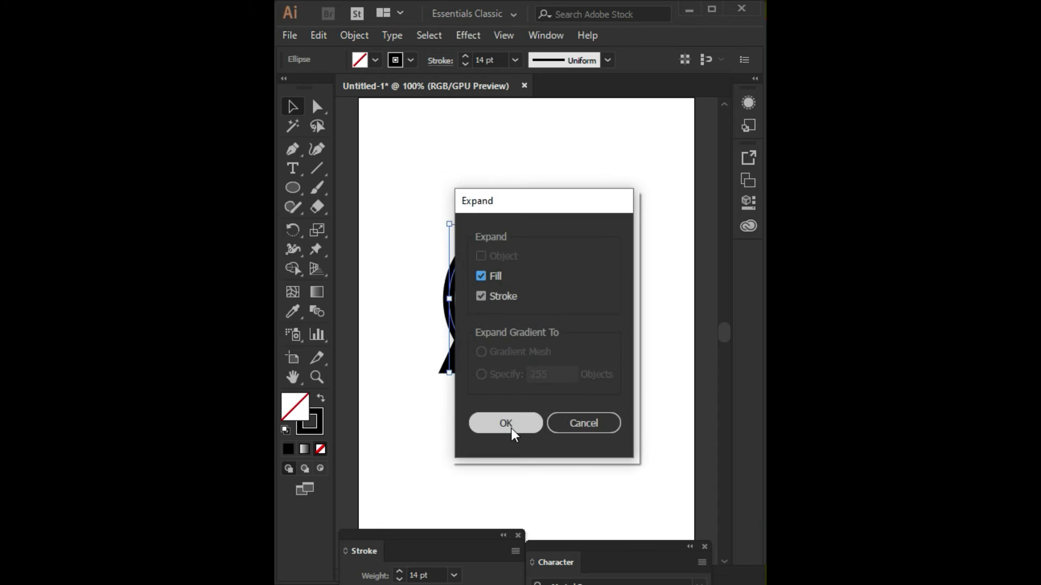
left_click(512, 429)
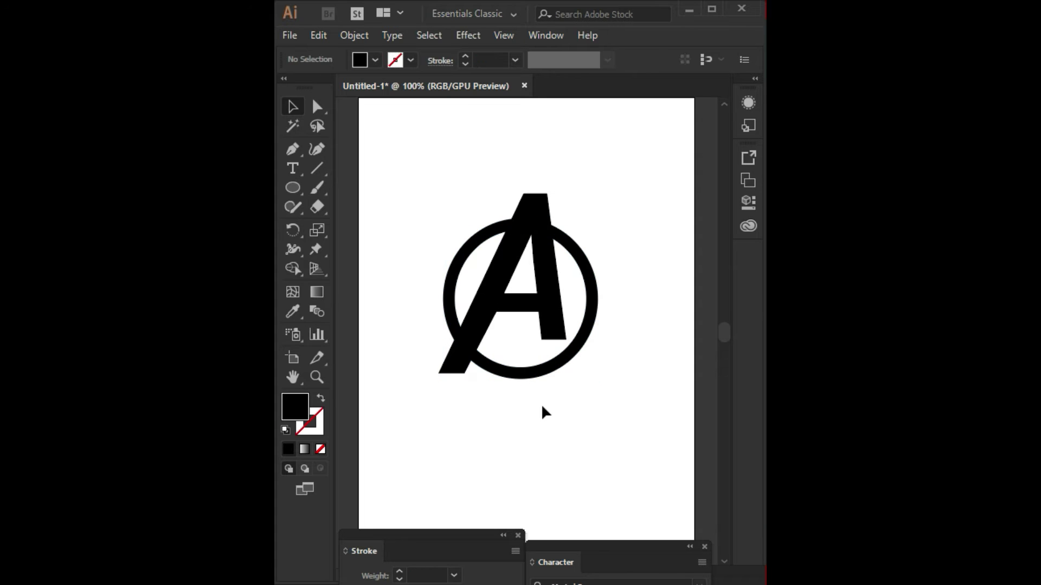
Create a 3-sided polygon with a 1 in radius.
key("ctrl+plus")
left_click(292, 188)
left_click(402, 406)
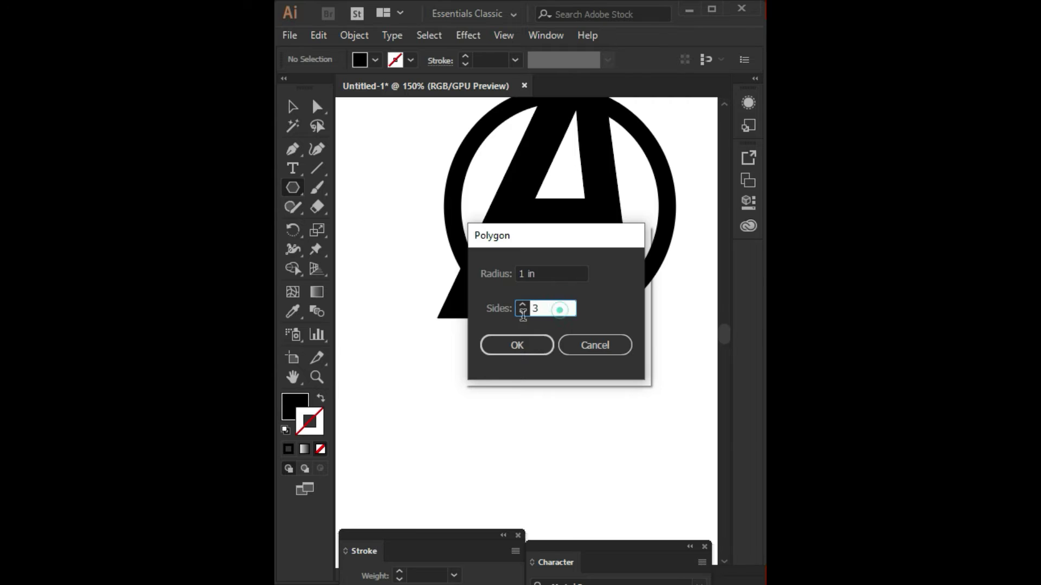
left_click(521, 350)
Shrink the triangle, rotate it to point right and move it over the A's crossbar.
left_click(291, 106)
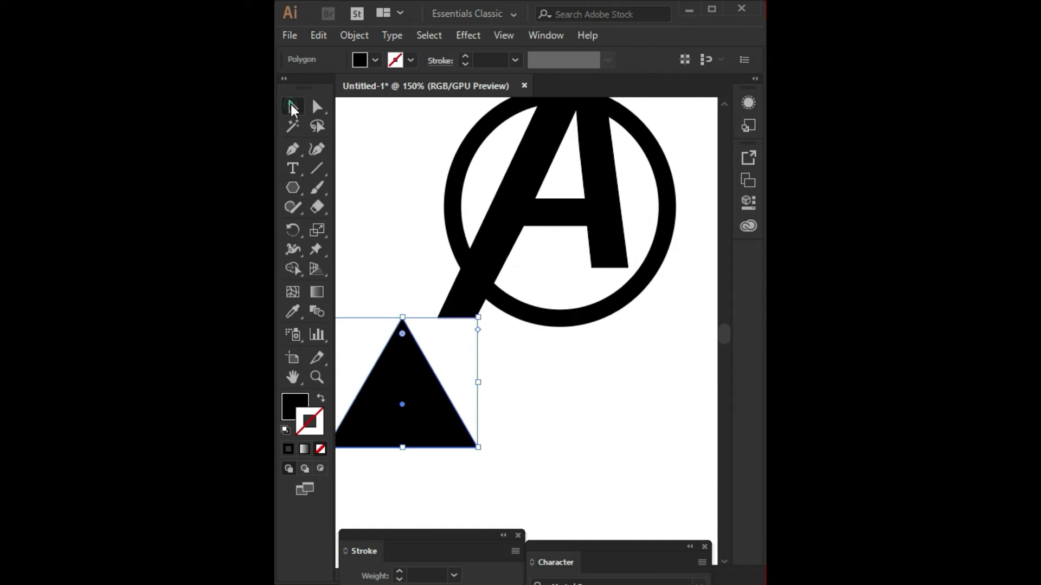
mouse_move(478, 317)
left_mouse_down()
mouse_move(454, 330)
mouse_move(431, 374)
mouse_move(449, 432)
left_mouse_up()
left_click(506, 414)
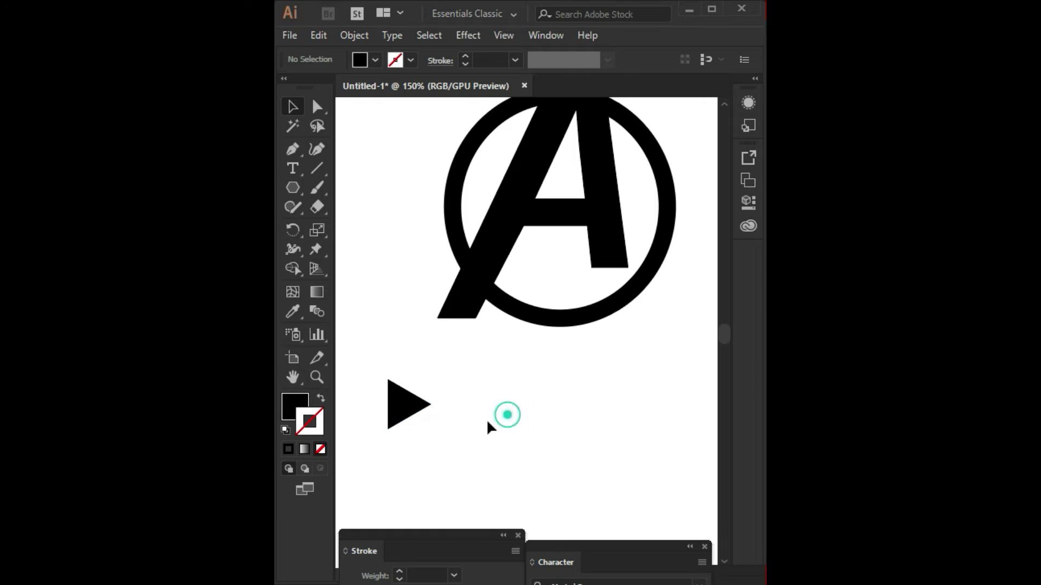
left_click_drag(526, 386, 502, 413)
mouse_move(378, 441)
left_mouse_down()
mouse_move(460, 418)
mouse_move(563, 415)
left_mouse_up()
key("ctrl+equal")
left_click_drag(500, 491, 527, 268)
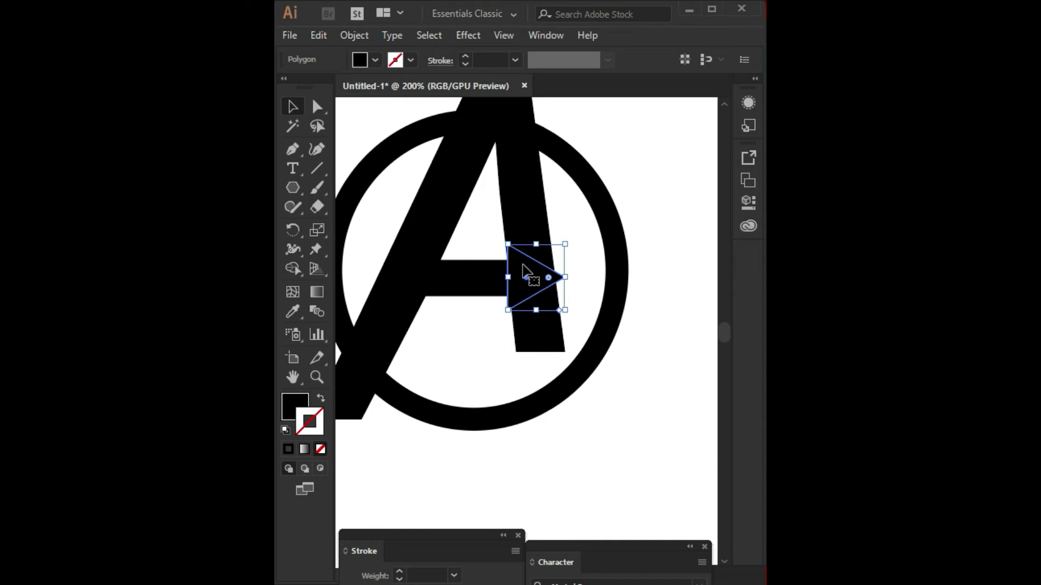
Seat the triangle on the crossbar's right end, sized to about 0.7 × 0.61 in.
left_click(471, 342)
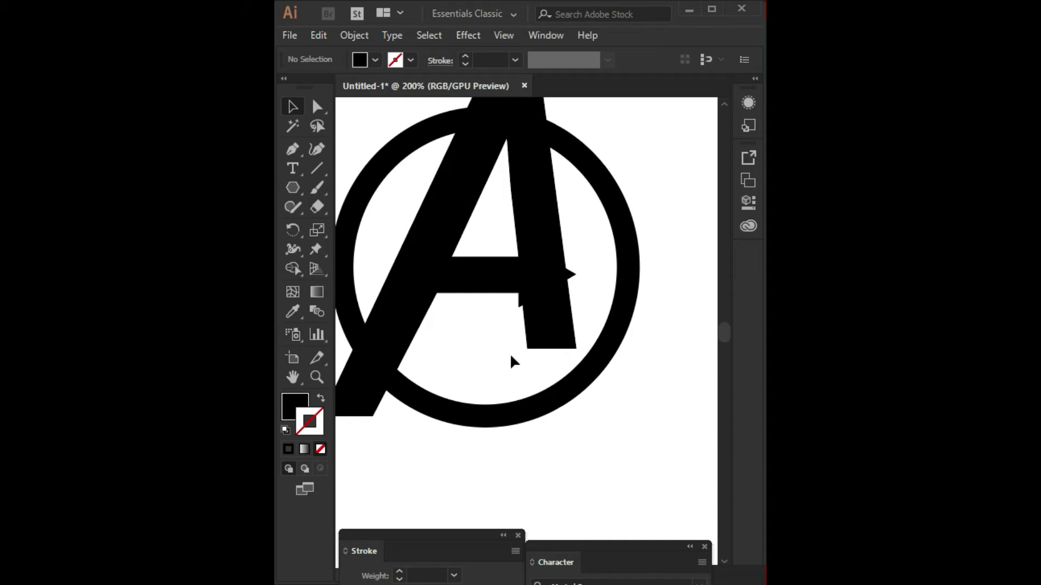
left_click_drag(543, 277, 537, 278)
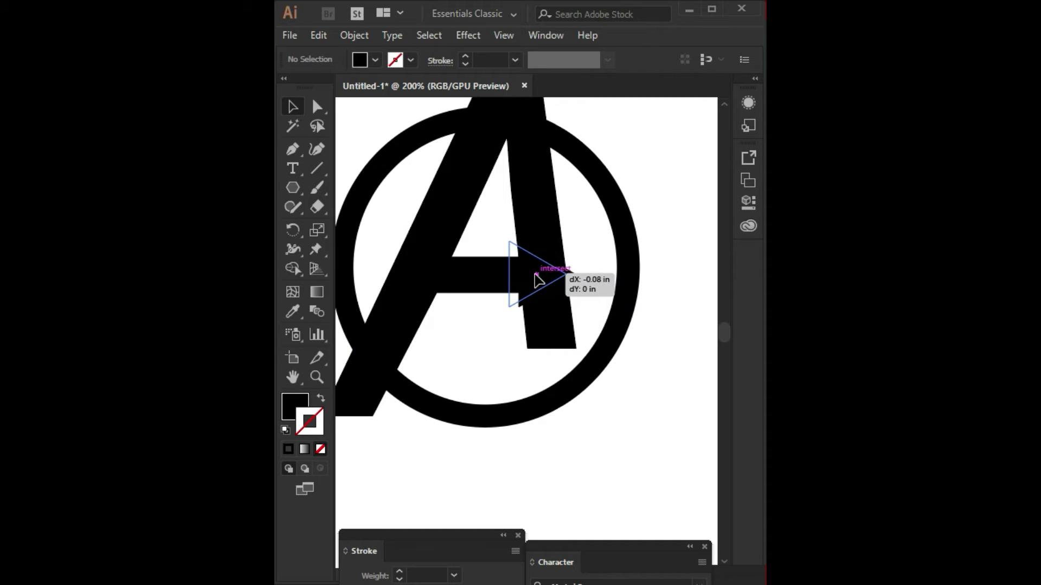
left_click_drag(538, 277, 545, 278)
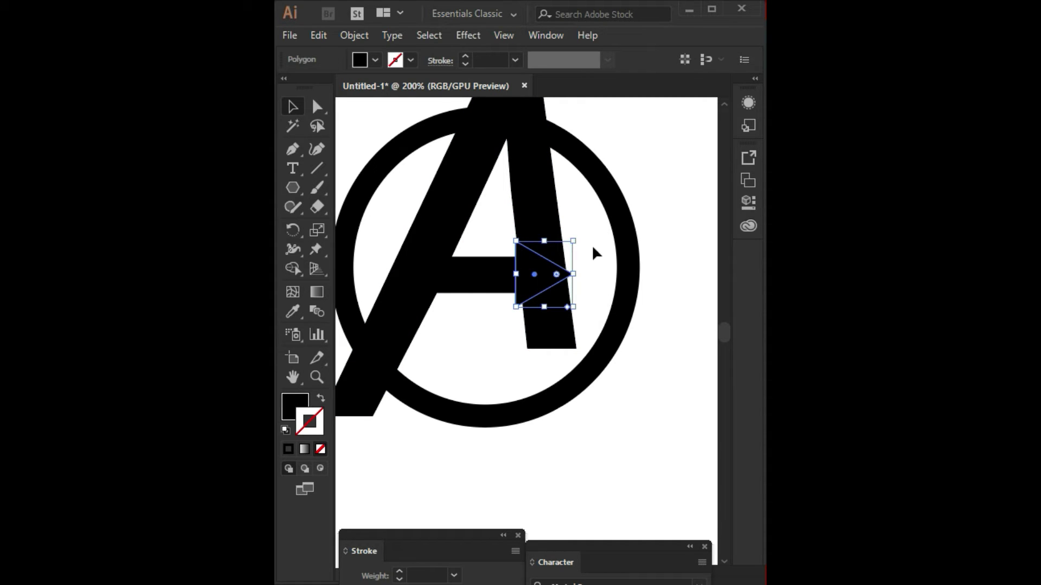
left_click_drag(583, 240, 570, 232)
left_click(598, 277)
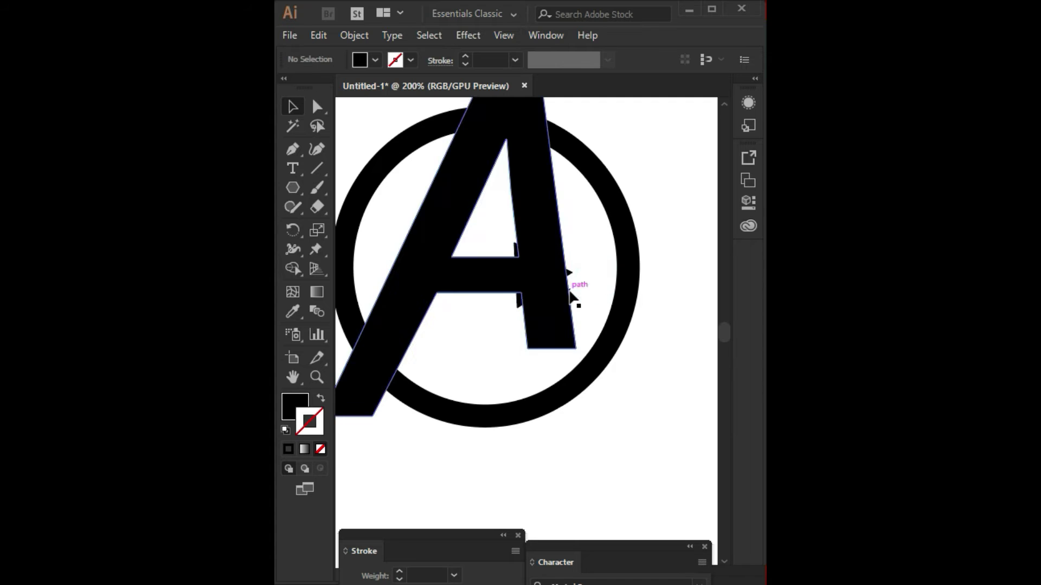
left_click(528, 282)
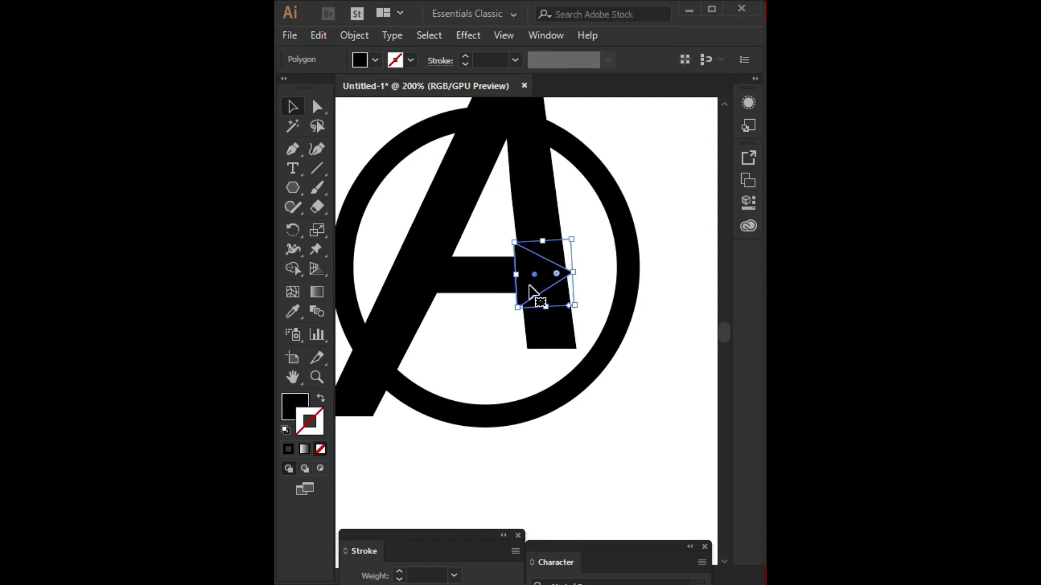
left_click_drag(575, 310, 583, 314)
Alt-drag a spare copy of the triangle below the ring.
left_click(660, 395)
left_click(517, 279)
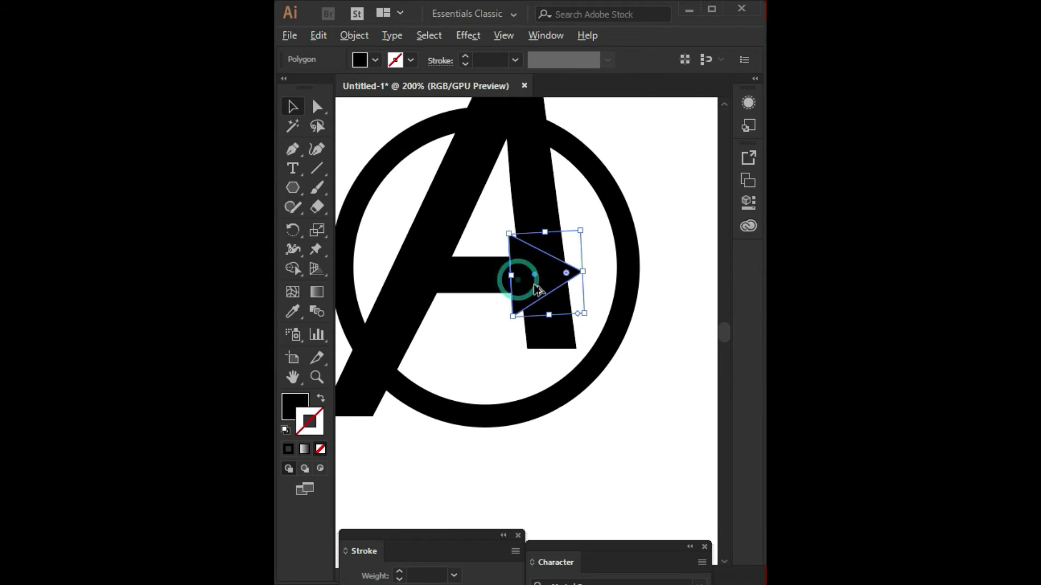
left_click_drag(536, 290, 583, 476)
Cut the triangle's overlap out of the A's right leg with Shape Builder to form a notch.
left_click(509, 273)
left_click(534, 221, "shift")
left_click(293, 268)
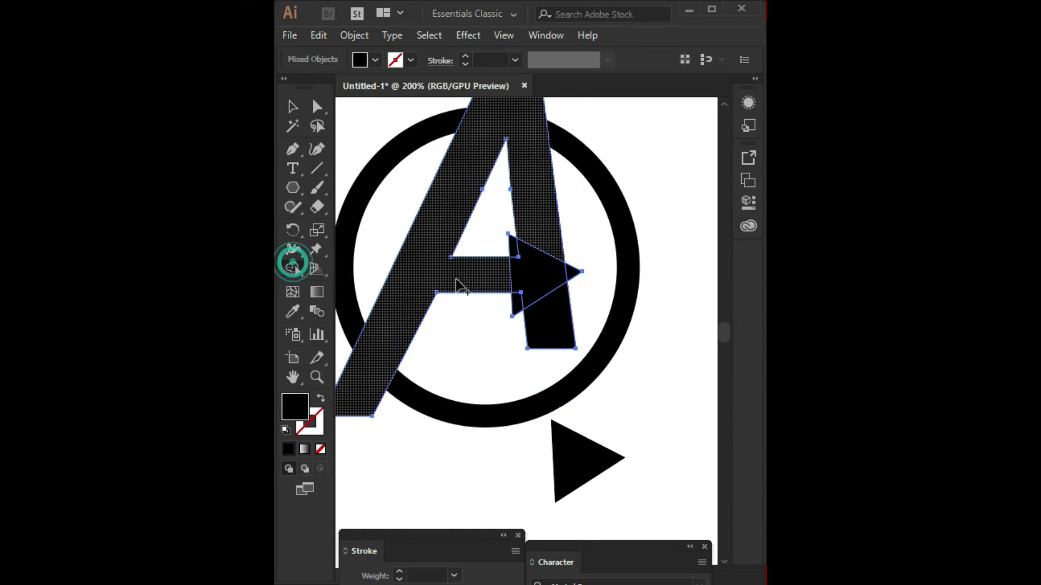
left_click(513, 249)
left_click(534, 268)
left_click(566, 271)
left_click(559, 293, "alt")
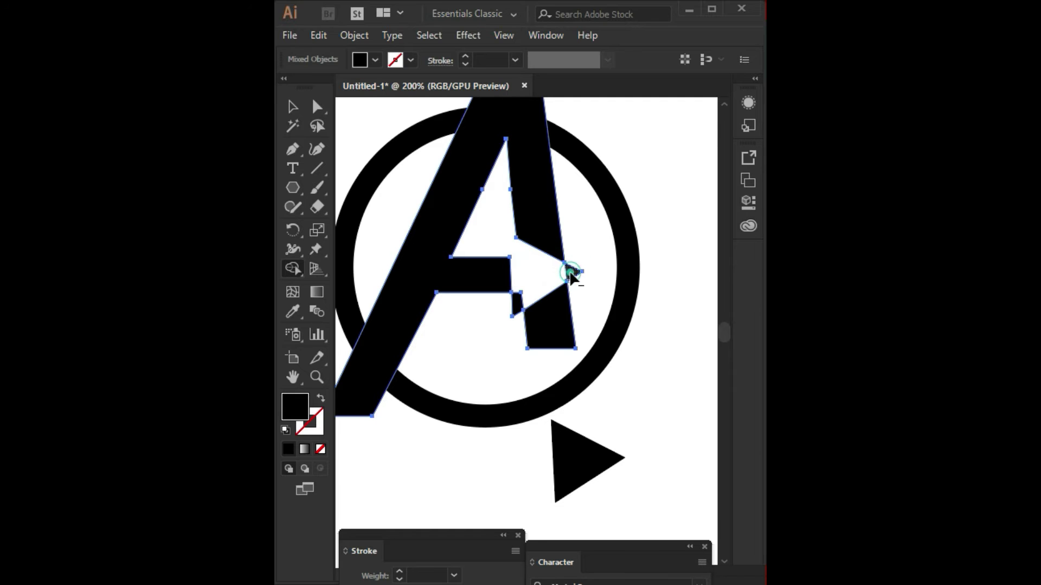
left_click(516, 299, "alt")
Fit the spare triangle into the notch as a smaller arrowhead, nudged slightly down.
left_click(293, 106)
left_click(642, 392)
mouse_move(608, 463)
left_mouse_down()
mouse_move(561, 310)
mouse_move(566, 279)
left_mouse_up()
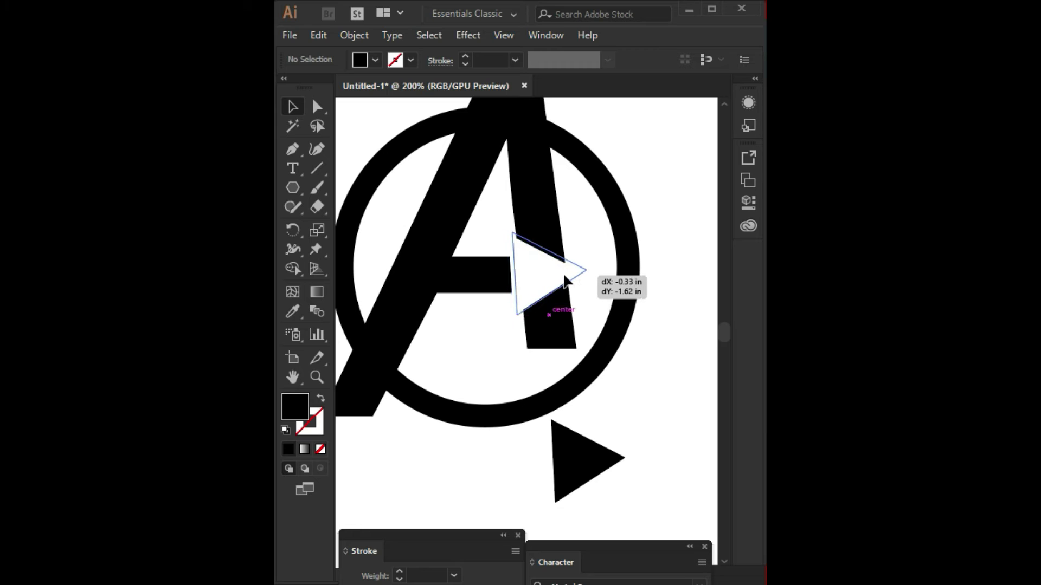
left_click_drag(562, 276, 565, 276)
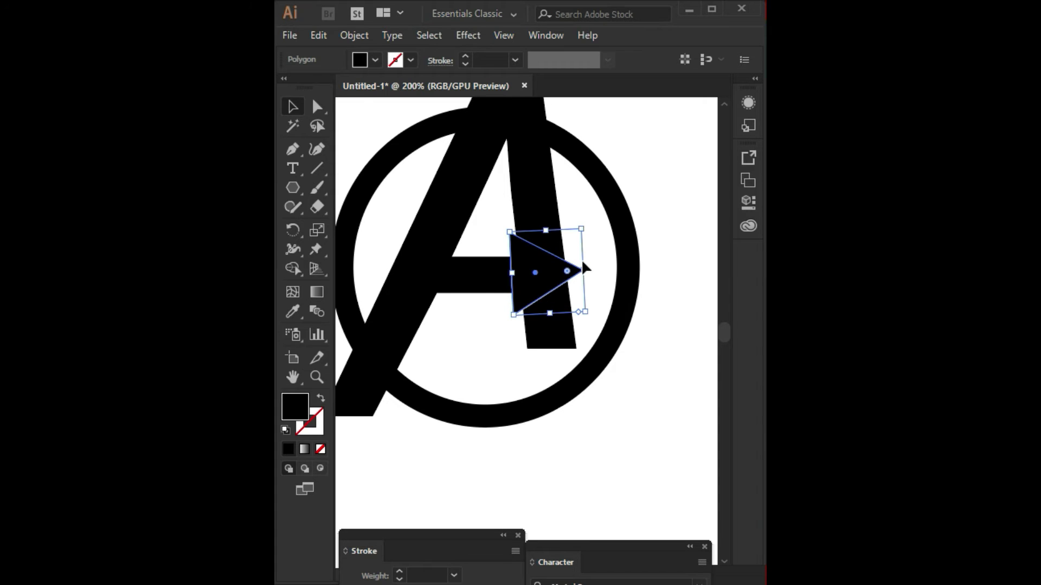
left_click_drag(581, 231, 567, 240)
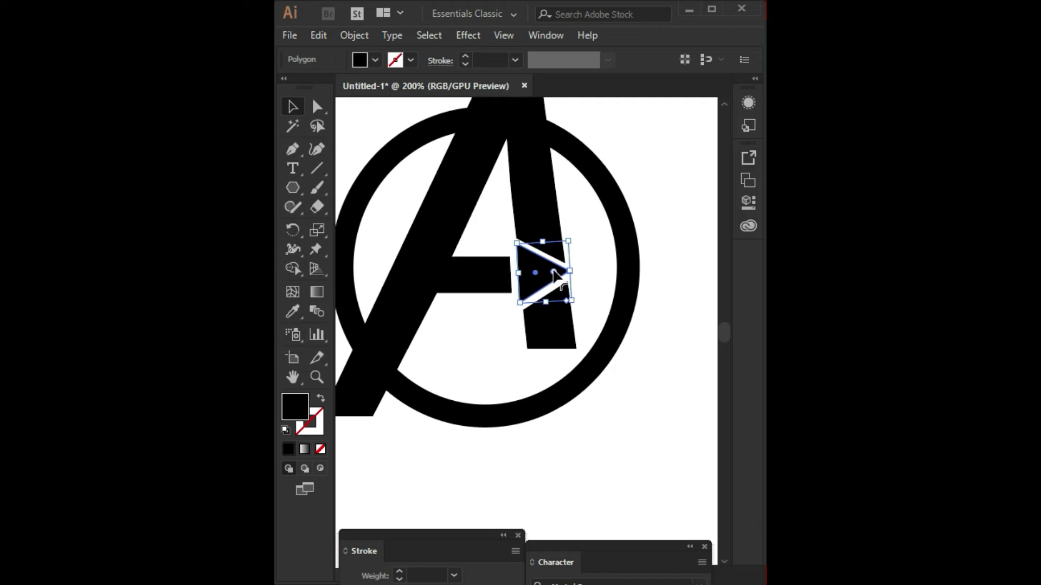
key("Down")
key("Down")
key("Down")
left_click(638, 374)
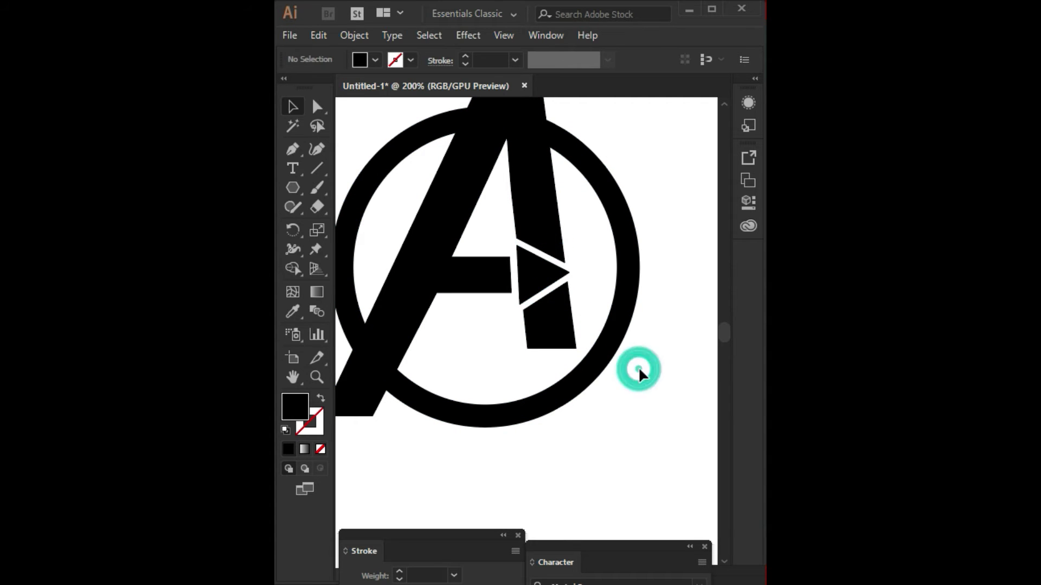
Extend the crossbar's right-end anchors rightward to meet the arrowhead.
left_click(484, 281)
left_click(317, 109)
left_click_drag(530, 275, 504, 250)
left_click_drag(514, 301, 502, 285)
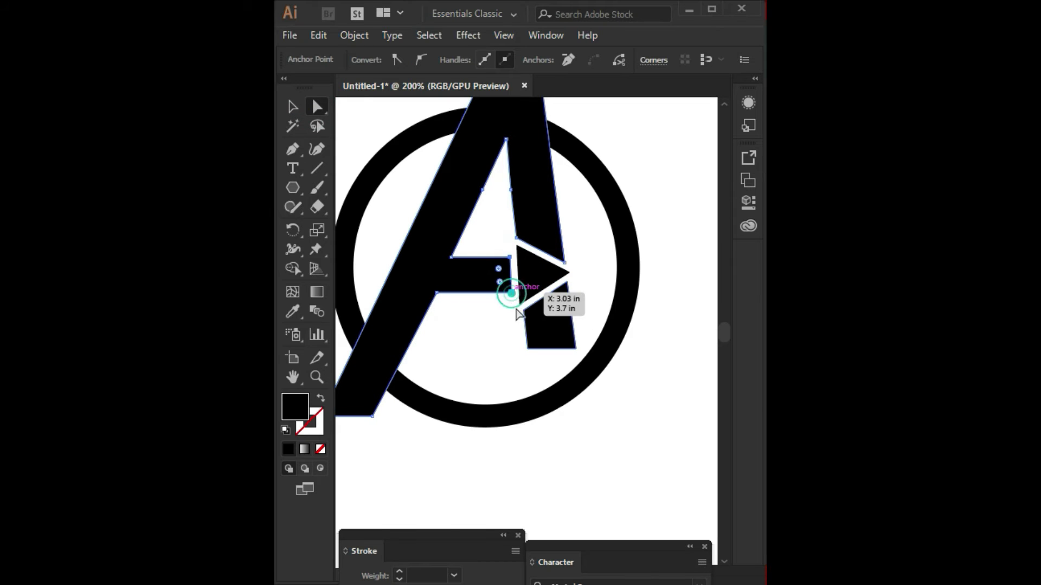
key("shift+Right")
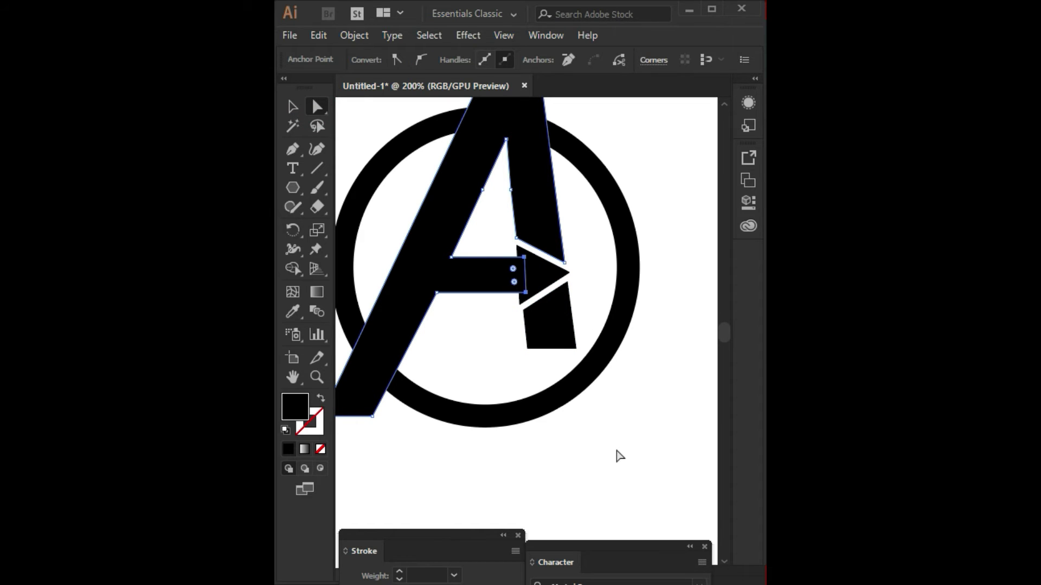
left_click(616, 451)
Recentre the whole logo in view and select the A's outline.
scroll(629, 477, "down", 1)
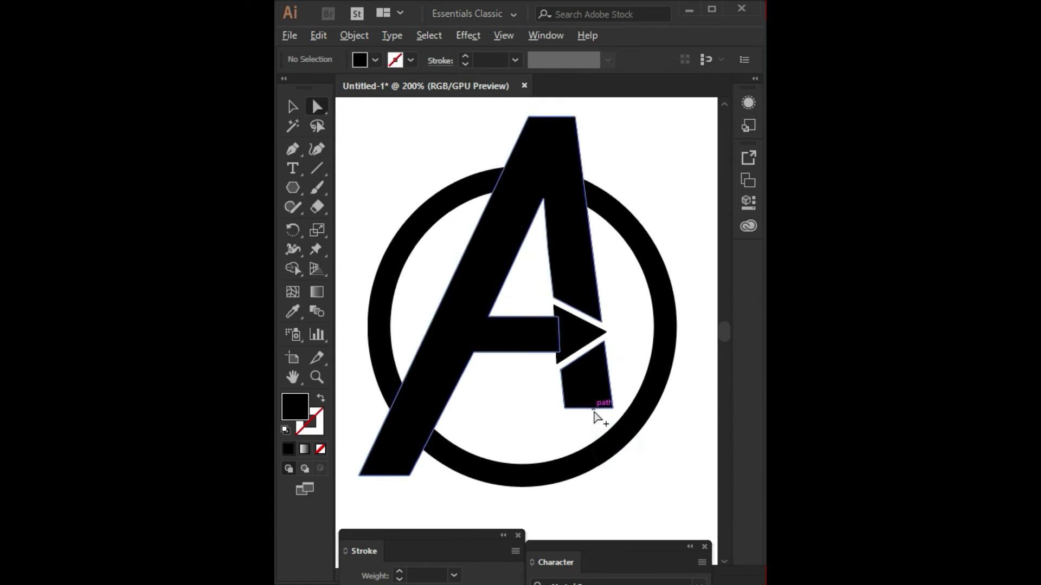
left_click_drag(591, 429, 576, 403)
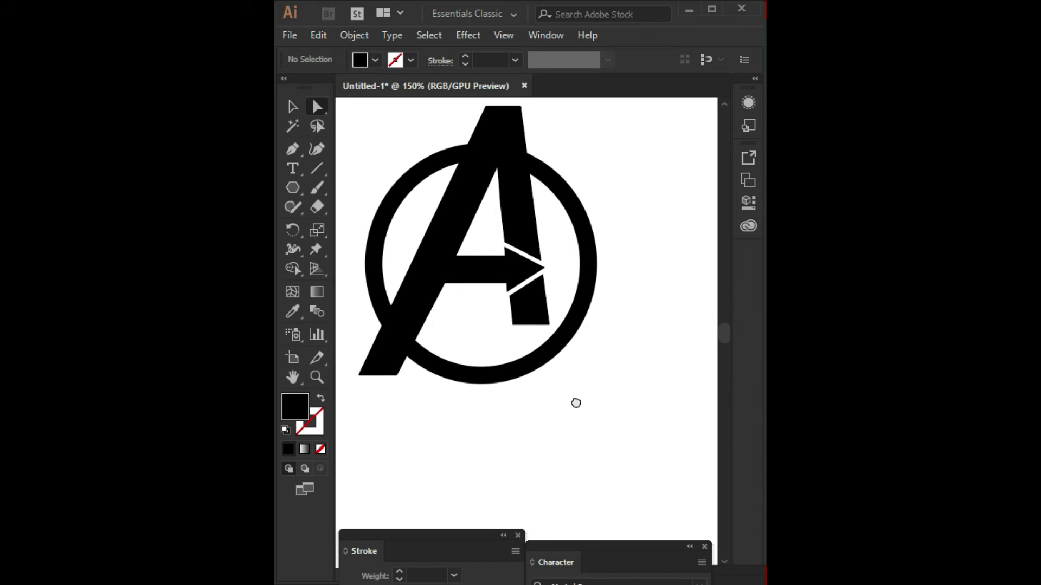
left_click_drag(493, 416, 551, 411)
scroll(458, 332, "up", 1)
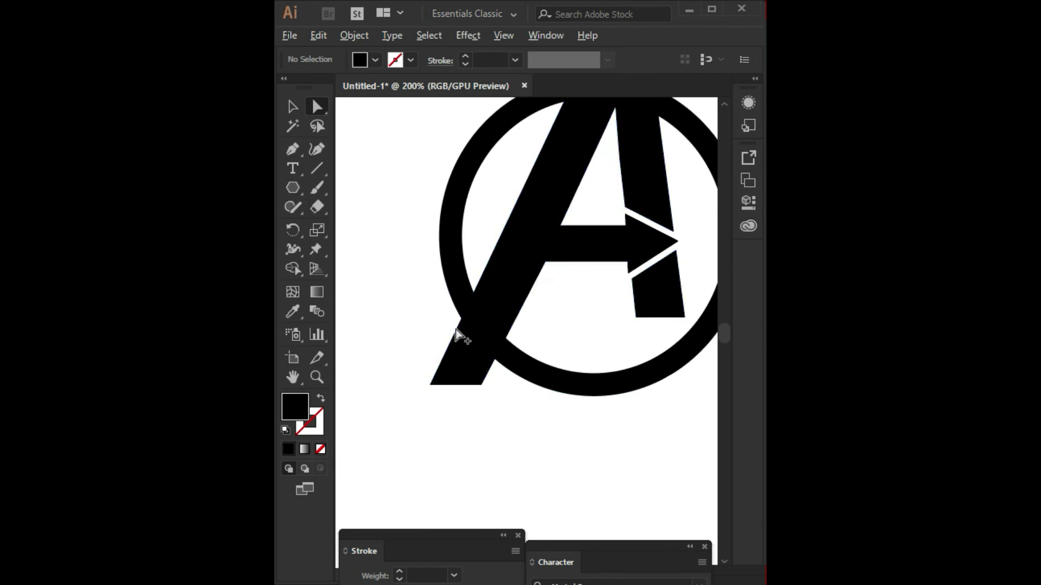
scroll(483, 342, "up", 1)
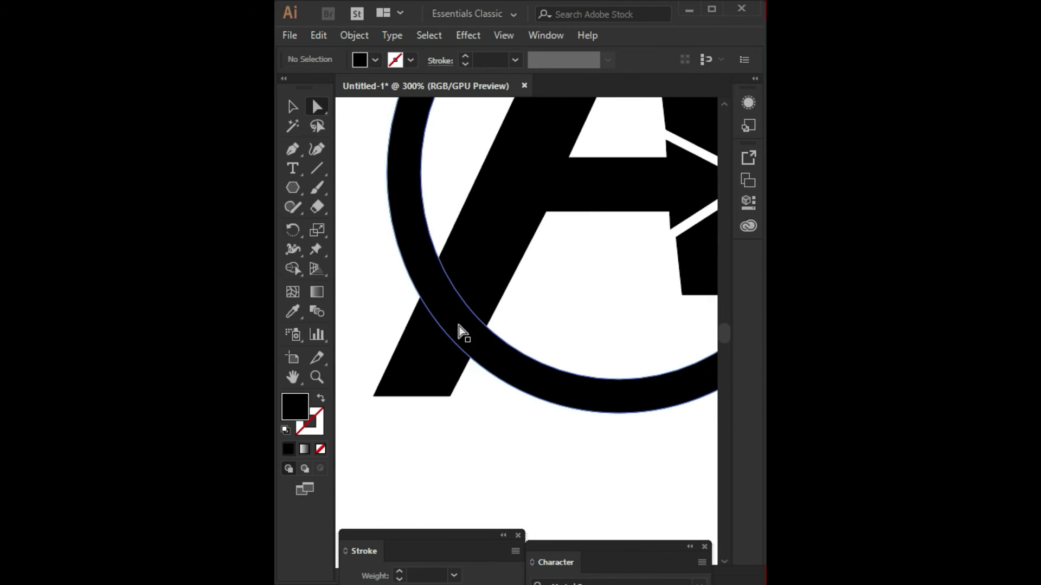
left_click(424, 252)
left_click(422, 330)
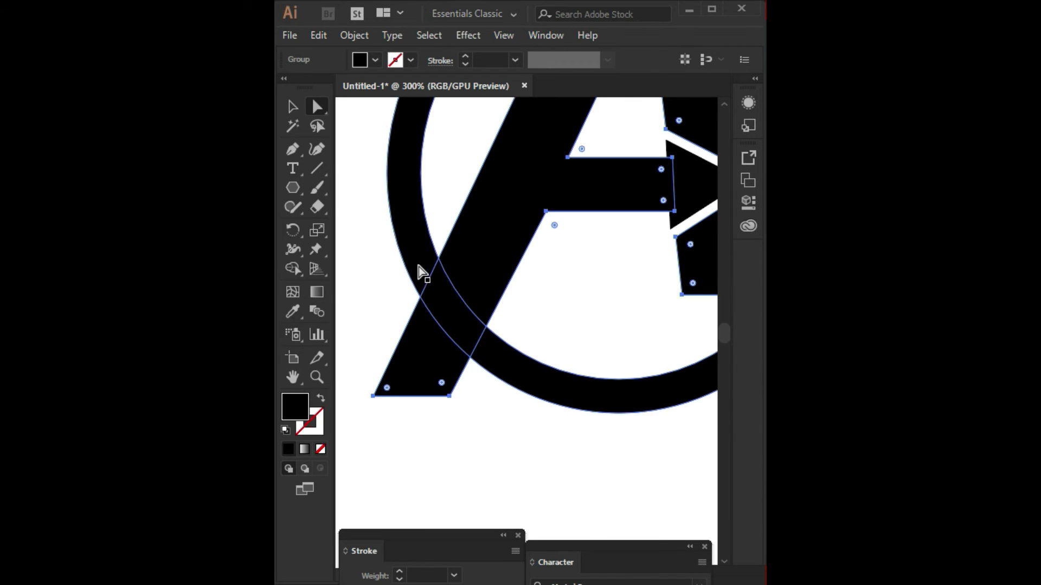
Draw a thin rectangle beside the A's left leg with the Rectangle tool.
left_click_drag(293, 188, 358, 244)
key("m")
left_click_drag(365, 319, 415, 239)
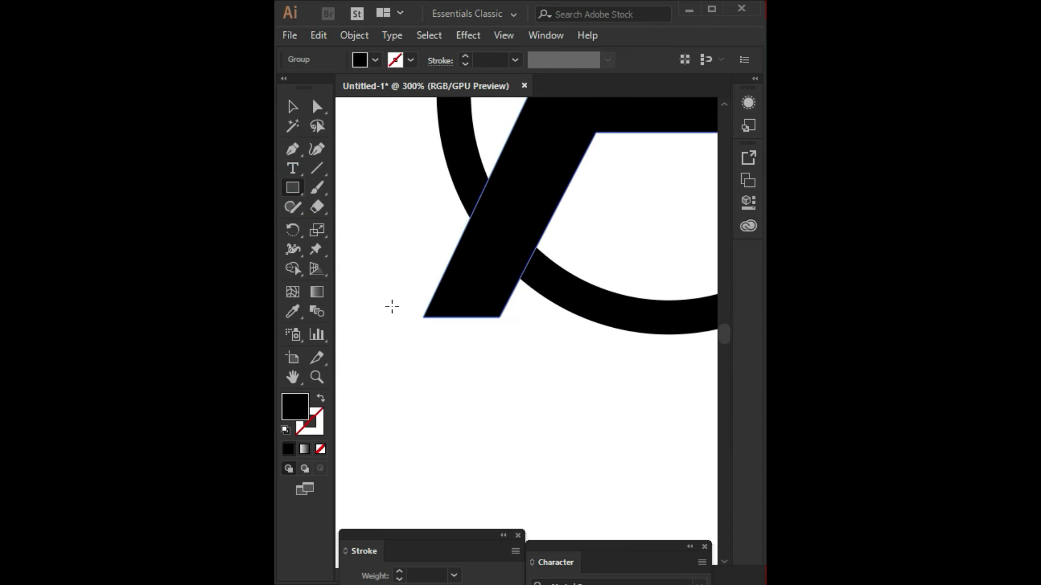
mouse_move(383, 329)
left_mouse_down()
mouse_move(464, 470)
mouse_move(520, 250)
mouse_move(562, 281)
left_mouse_up()
Rotate and widen the rectangle along the A's left leg, and set its fill to None.
left_click(294, 111)
scroll(427, 295, "up", 4)
left_click_drag(481, 327, 506, 330)
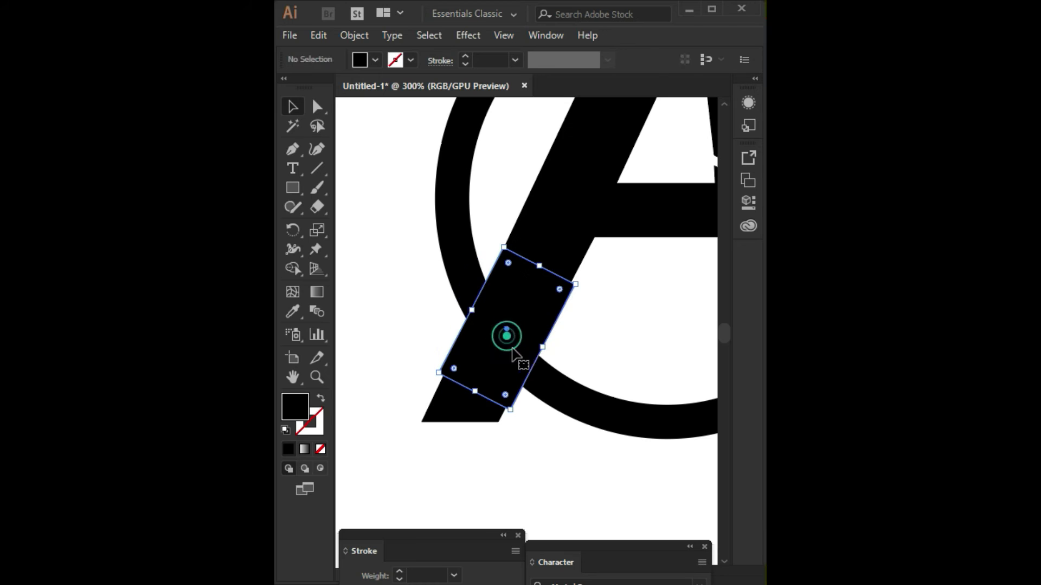
left_click_drag(576, 285, 598, 281)
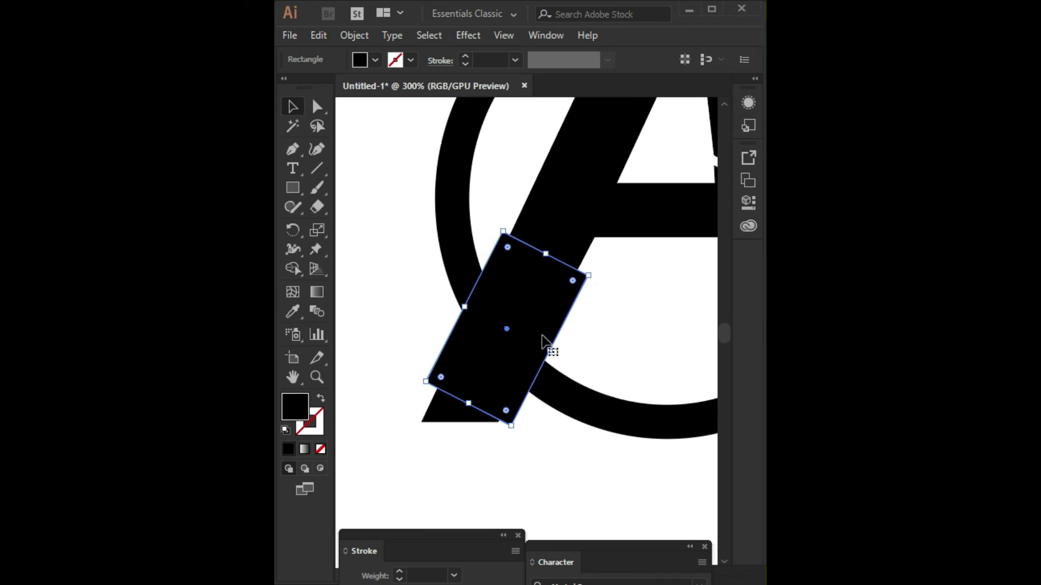
left_click(321, 450)
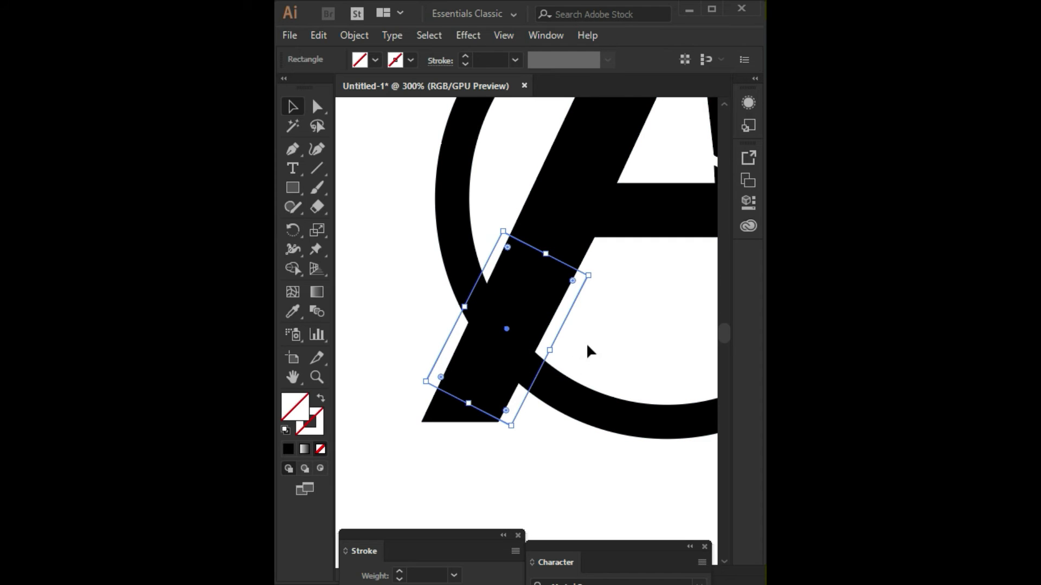
Select the rectangle with the ring, Shape Builder-merge their overlap, then select ring, A and rectangle together.
left_click(552, 400, "shift")
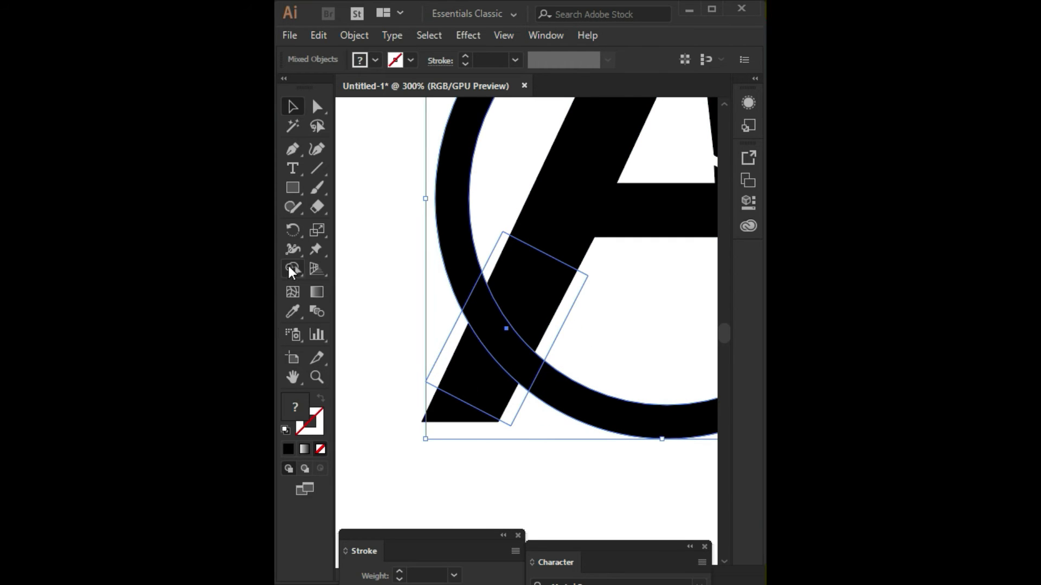
left_click(292, 268)
left_click(477, 304)
left_click(293, 107)
left_click(381, 321)
left_click_drag(416, 327, 549, 394)
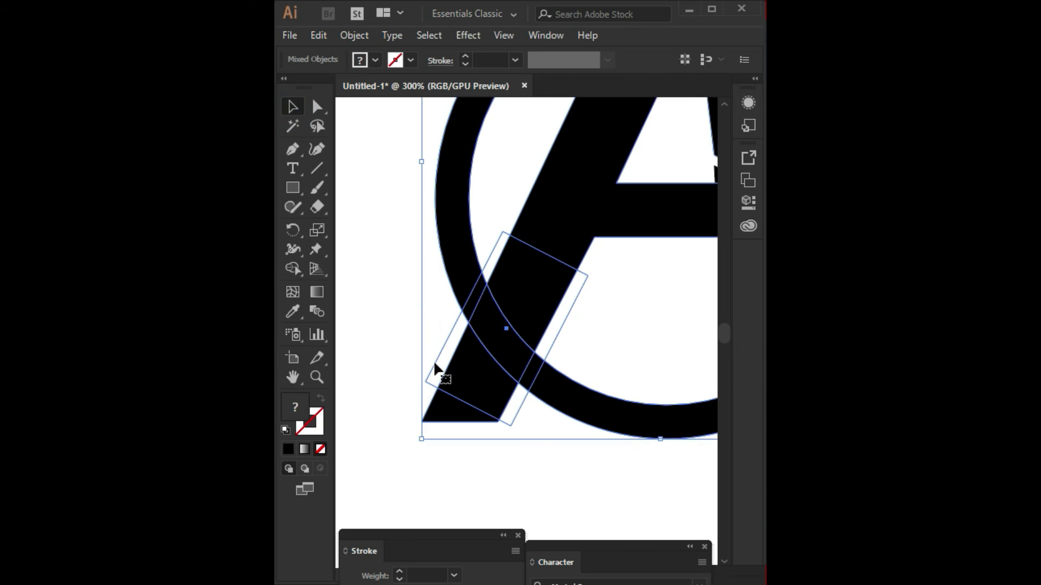
Alt-click away the strips between the A's left leg and the ring with Shape Builder, leaving gaps.
left_click(286, 270)
left_click(477, 303)
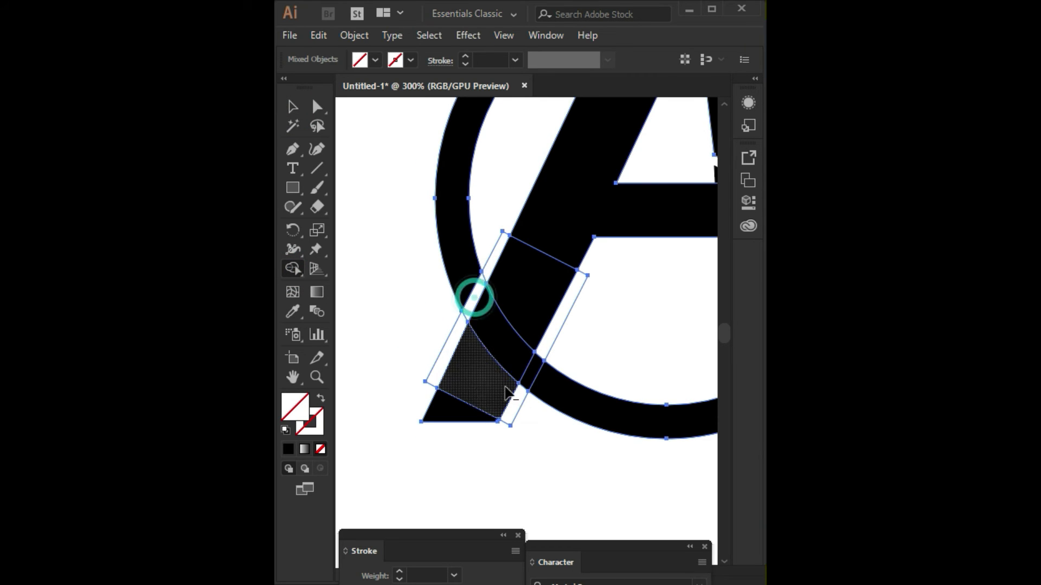
mouse_move(544, 359)
left_mouse_down()
mouse_move(533, 388)
mouse_move(522, 385)
left_mouse_up()
key("ctrl+z")
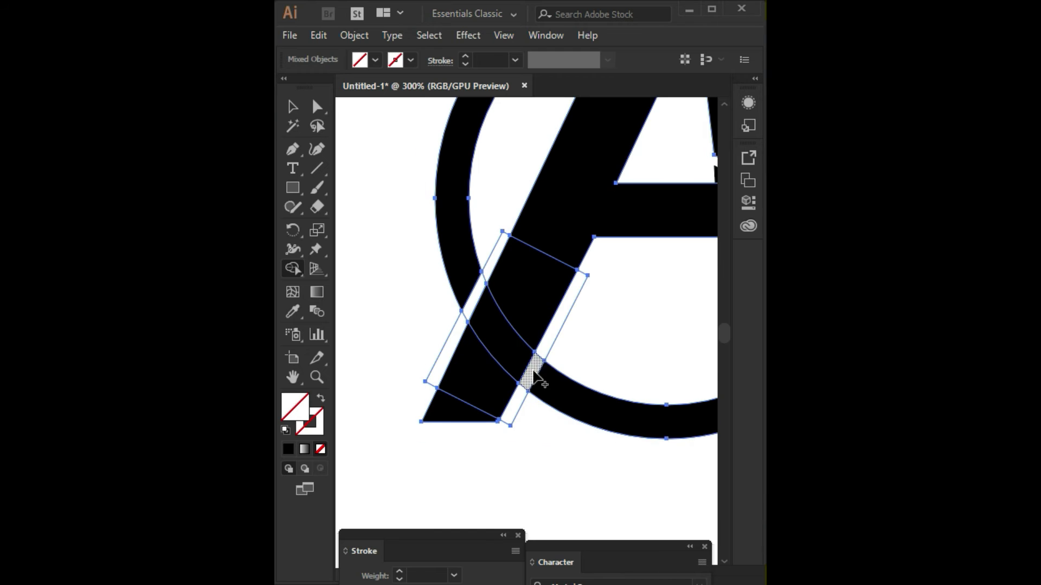
left_click_drag(540, 348, 533, 364)
left_click(521, 396, "alt")
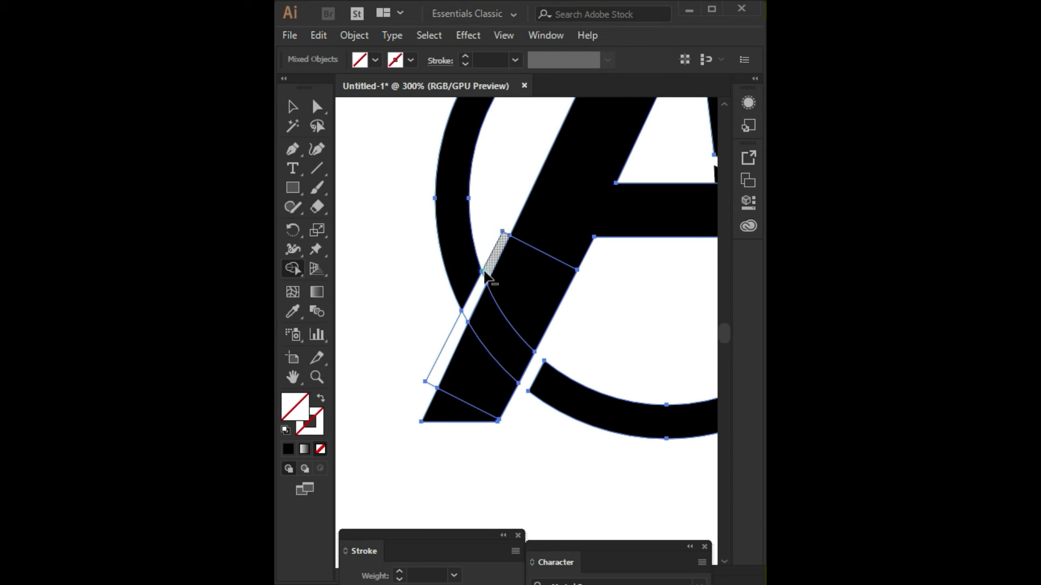
left_click_drag(484, 273, 431, 380)
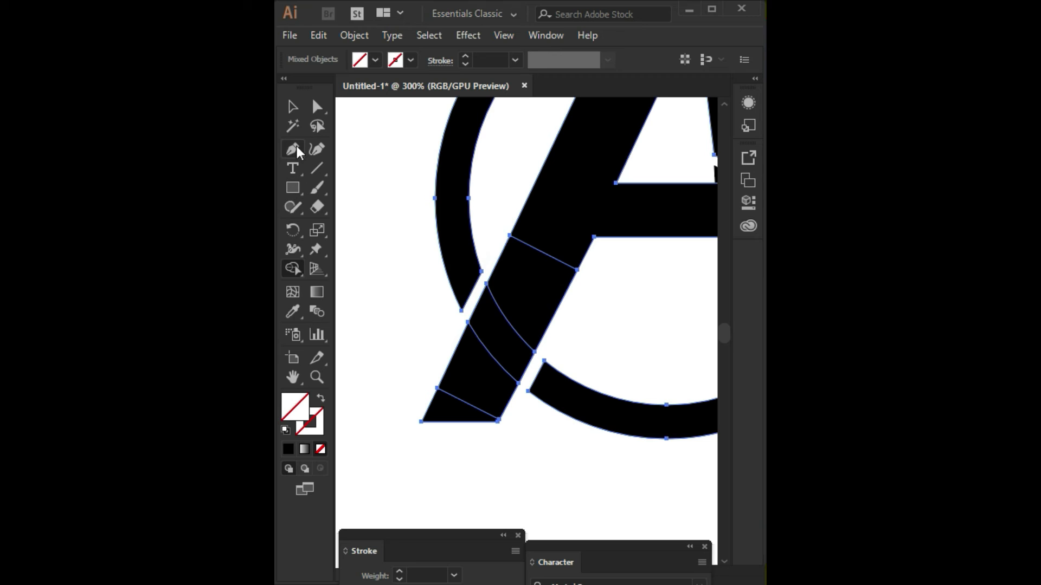
left_click(289, 110)
left_click(408, 366)
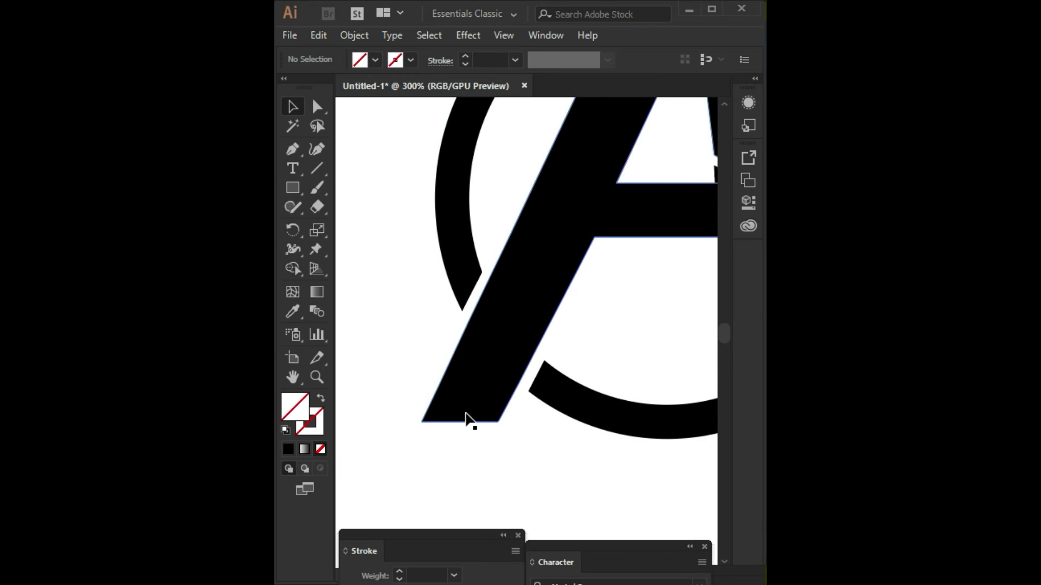
Bring the logo into view and marquee-select all its parts.
scroll(465, 418, "down", 2)
mouse_move(576, 451)
left_mouse_down()
mouse_move(515, 453)
mouse_move(557, 410)
left_mouse_up()
scroll(515, 449, "down", 1)
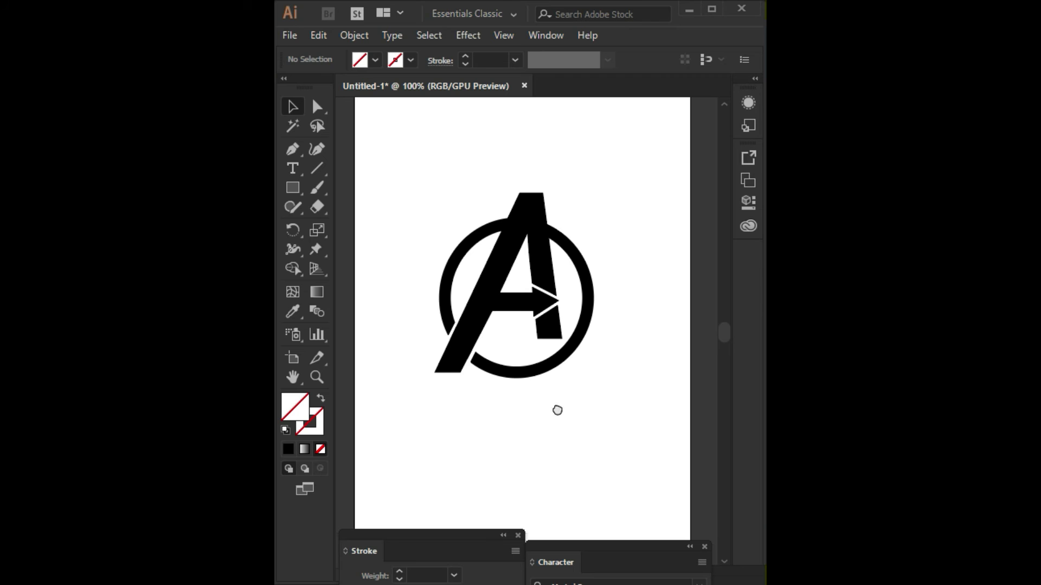
left_click_drag(428, 161, 655, 431)
mouse_move(634, 464)
left_mouse_down()
mouse_move(618, 383)
mouse_move(639, 423)
left_mouse_up()
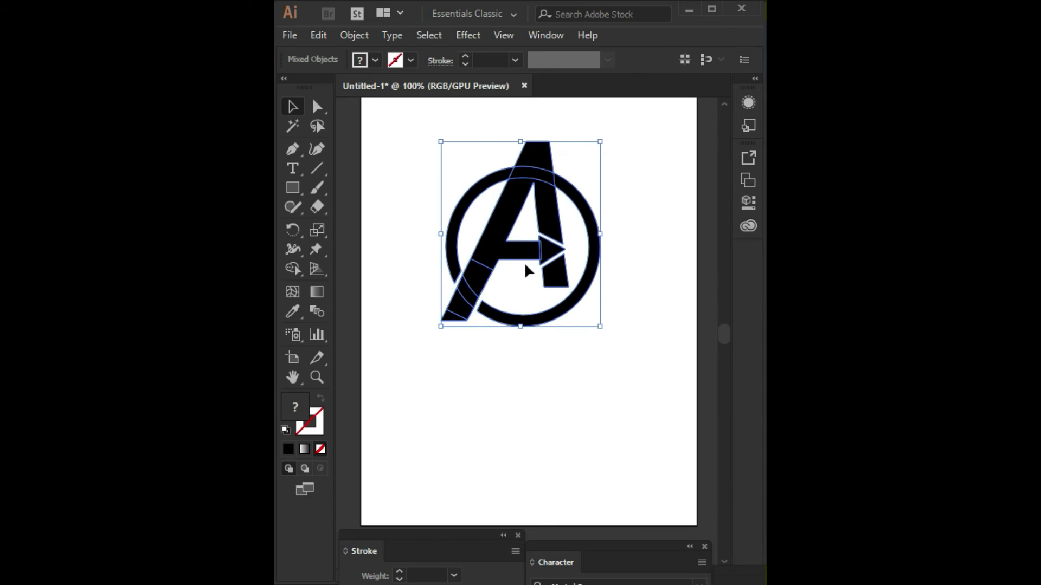
left_click(490, 363)
Check the A and ring pieces individually, deleting the ring and undoing it.
left_click(478, 295)
left_click(477, 292)
left_click(472, 313)
left_click(483, 386)
left_click(467, 310)
key("Delete")
key("ctrl+z")
left_click(535, 409)
Marquee-select the whole A-and-ring logo and group it into one object.
left_click_drag(432, 122, 641, 415)
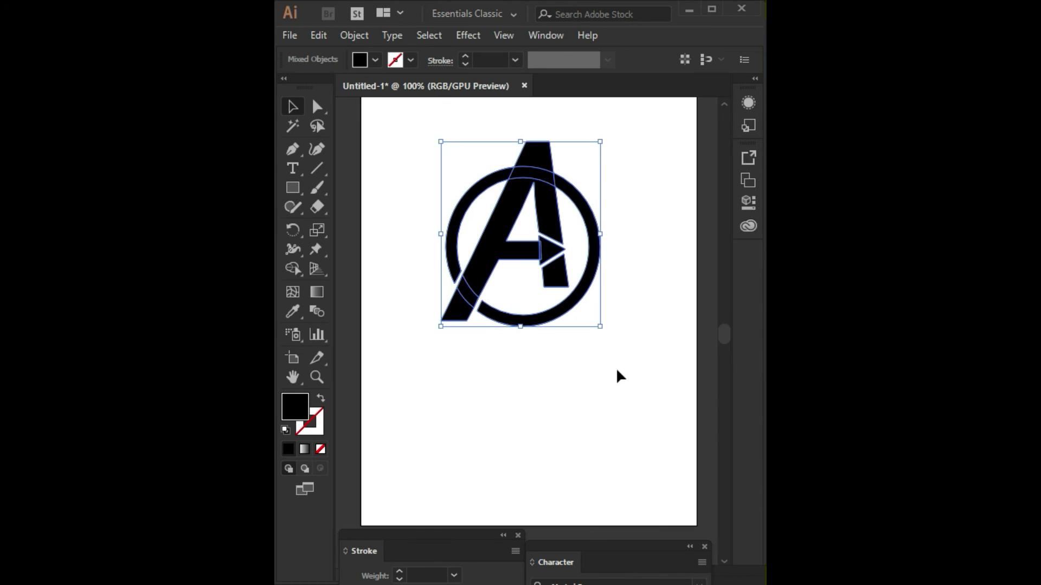
left_click_drag(589, 355, 534, 268)
right_click(531, 266)
left_click(572, 364)
left_click_drag(579, 393, 546, 356)
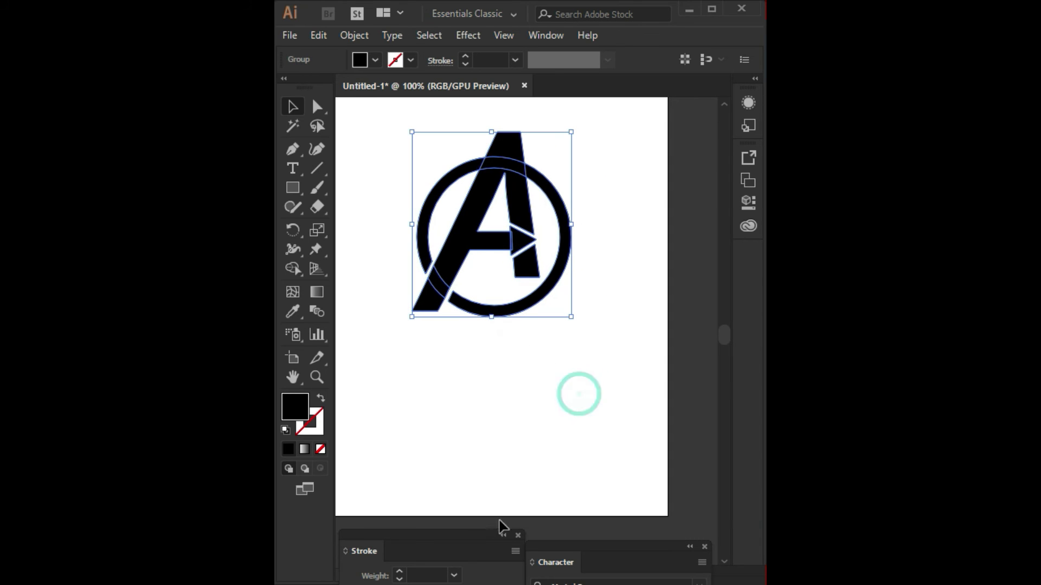
In the Align panel, align the logo group to the artboard with horizontal and vertical centre.
double_click(466, 541)
left_click(428, 550)
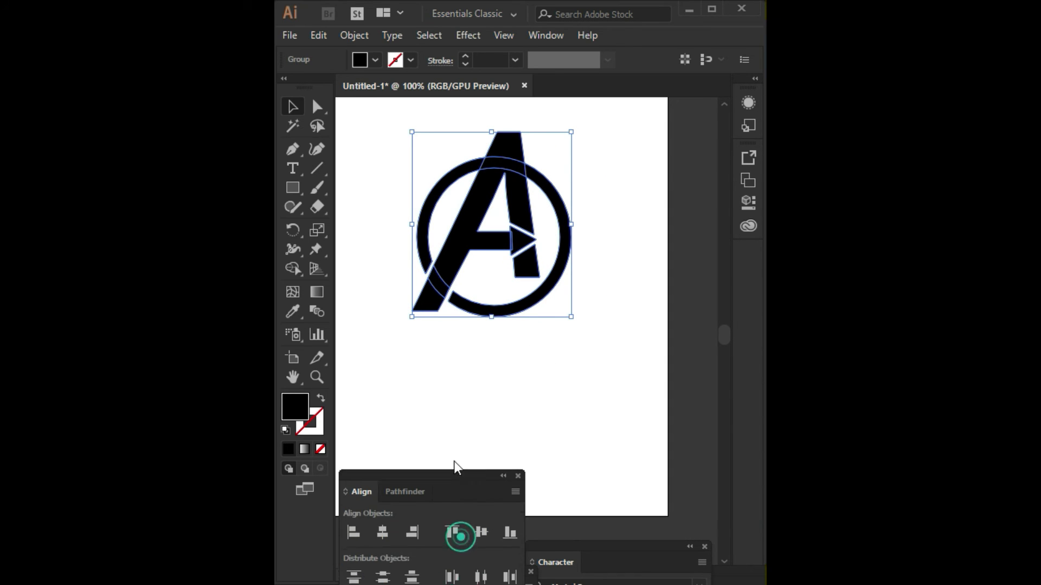
left_click(510, 566)
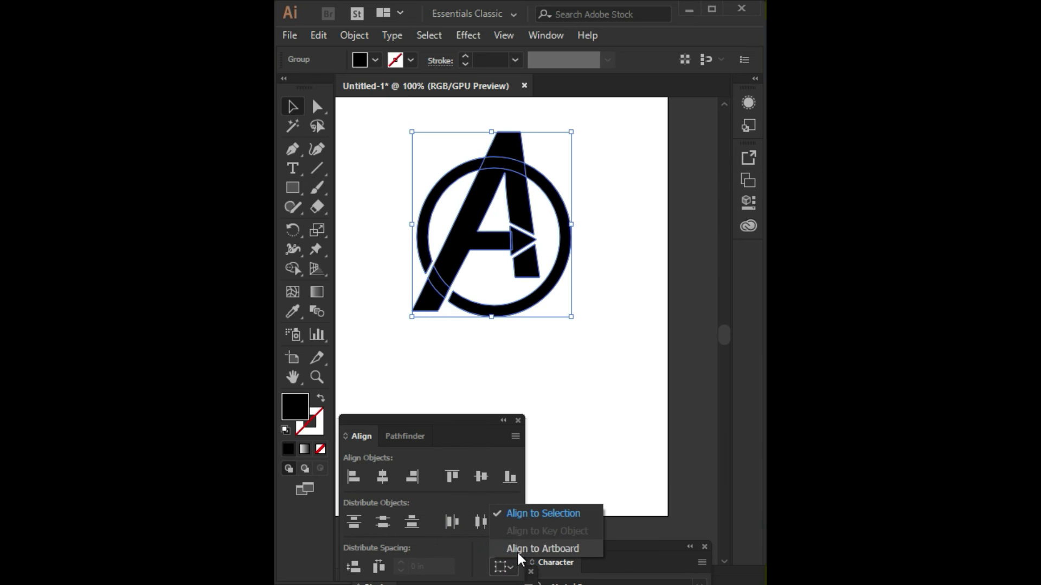
left_click(518, 550)
left_click(381, 476)
left_click(480, 477)
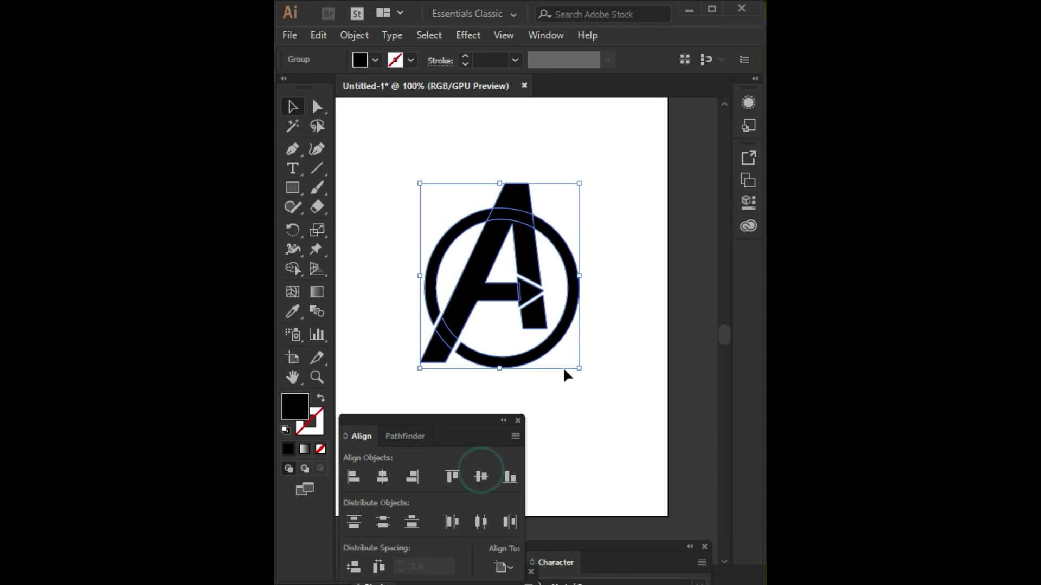
left_click(600, 416)
left_click_drag(441, 421, 458, 540)
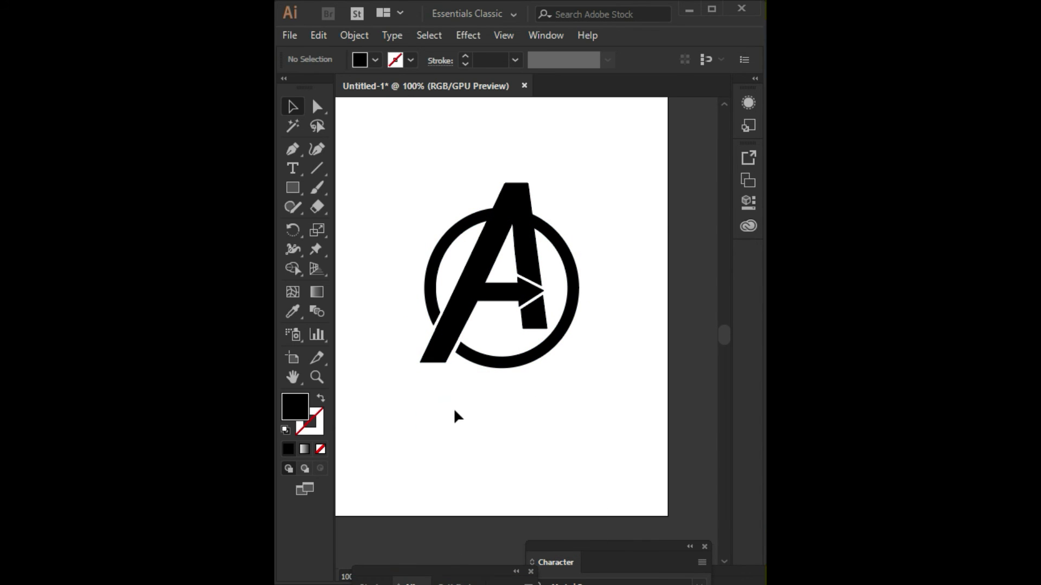
key("ctrl+minus")
left_click(492, 412)
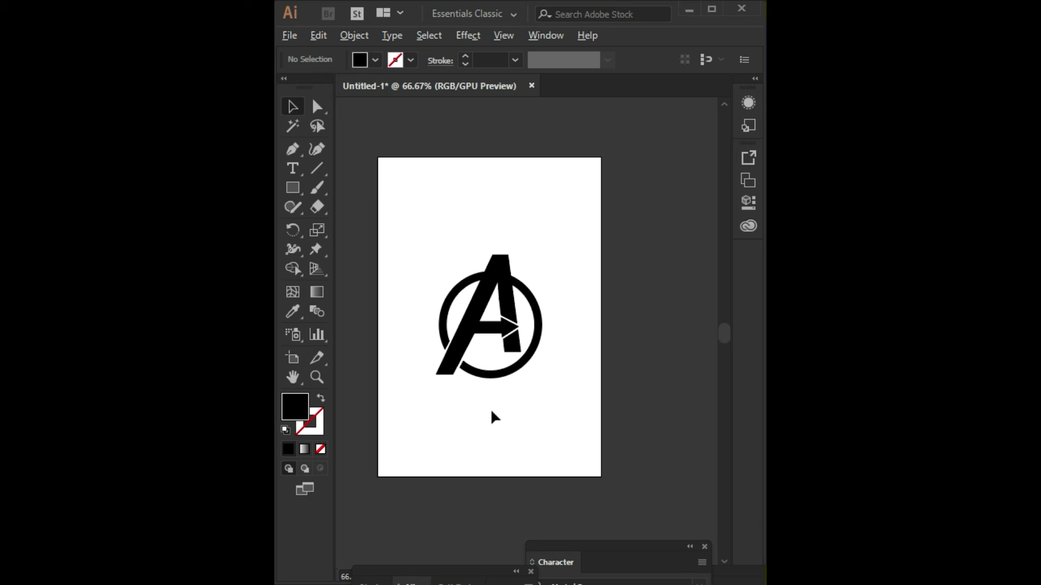
Draw a black-filled rectangle covering the whole artboard.
left_click(285, 185)
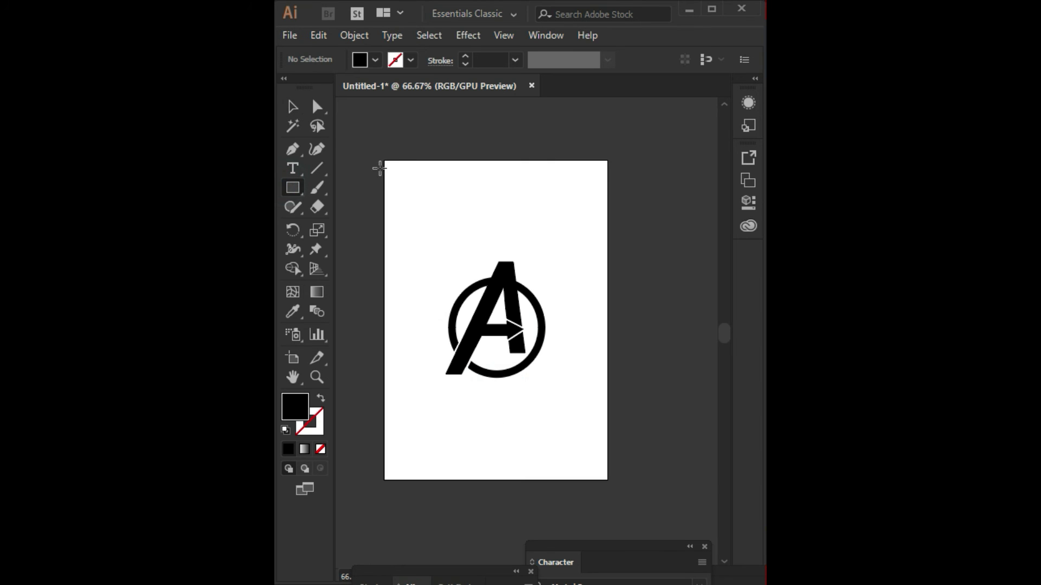
left_click_drag(384, 159, 607, 480)
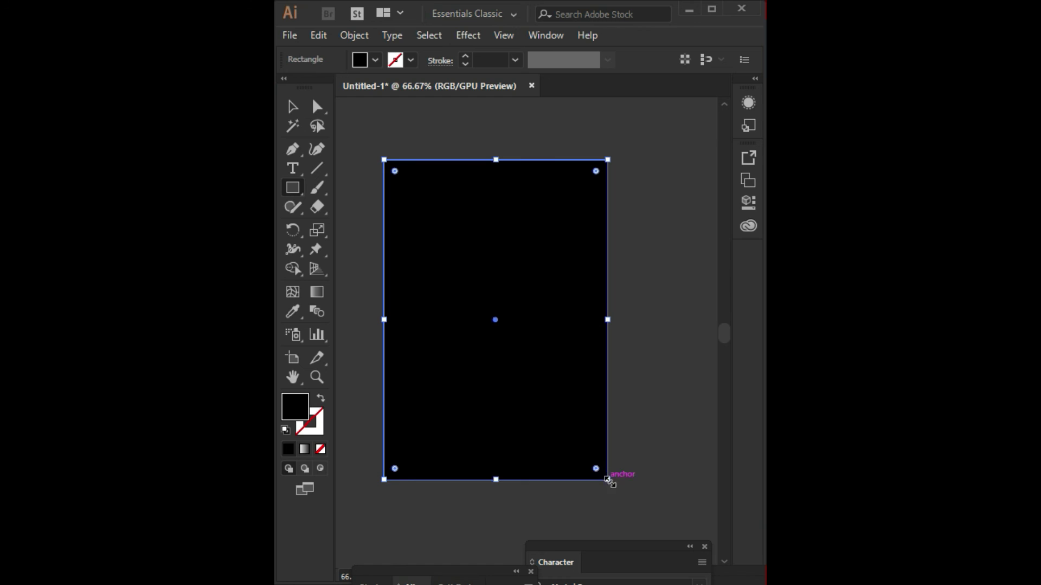
double_click(290, 413)
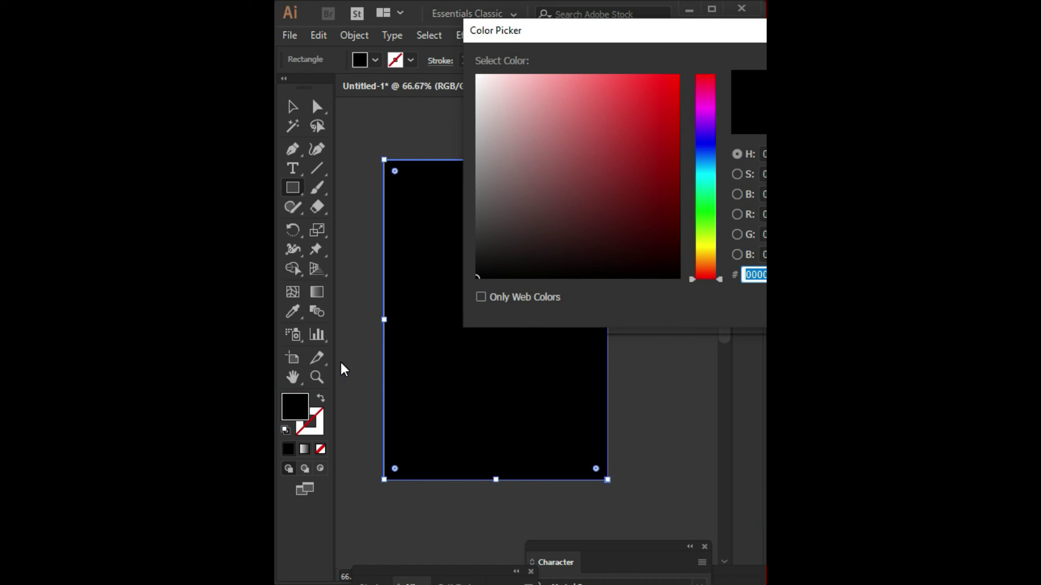
key("Return")
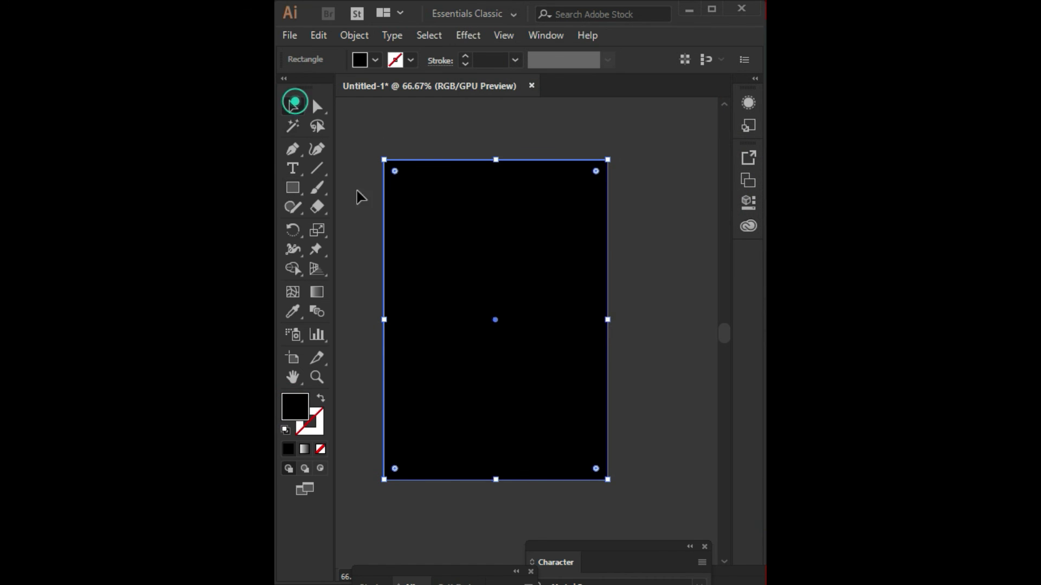
Send the black rectangle to the back behind the logo, then select the logo group.
right_click(522, 252)
right_click(398, 254)
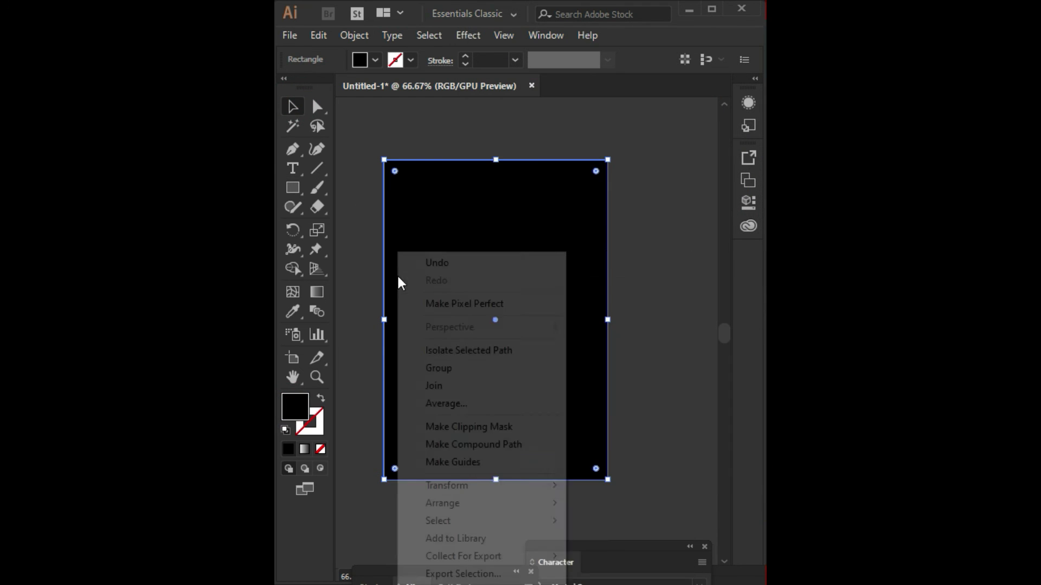
mouse_move(442, 504)
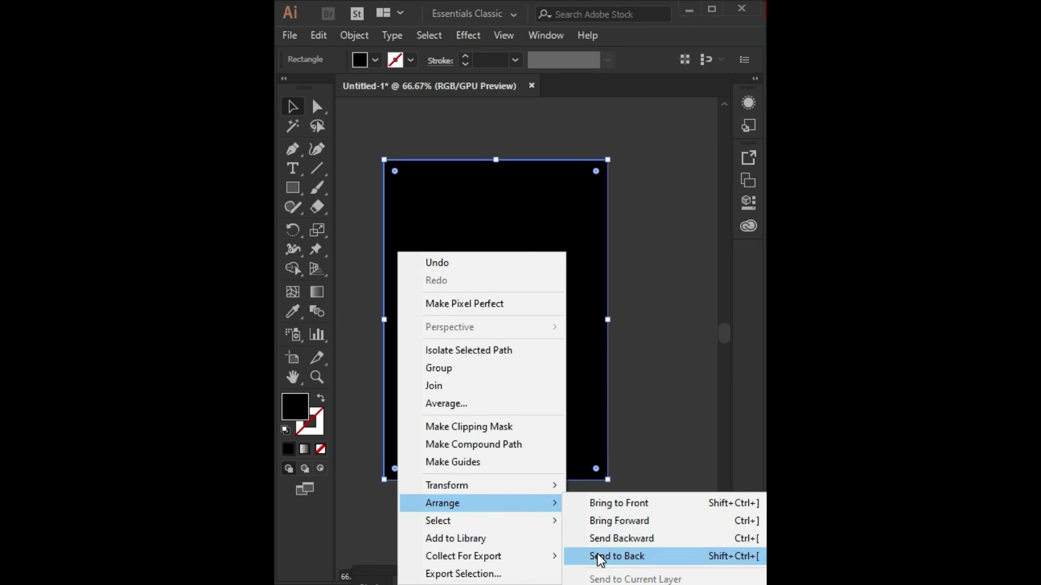
left_click(600, 557)
left_click(500, 515)
left_click(520, 320)
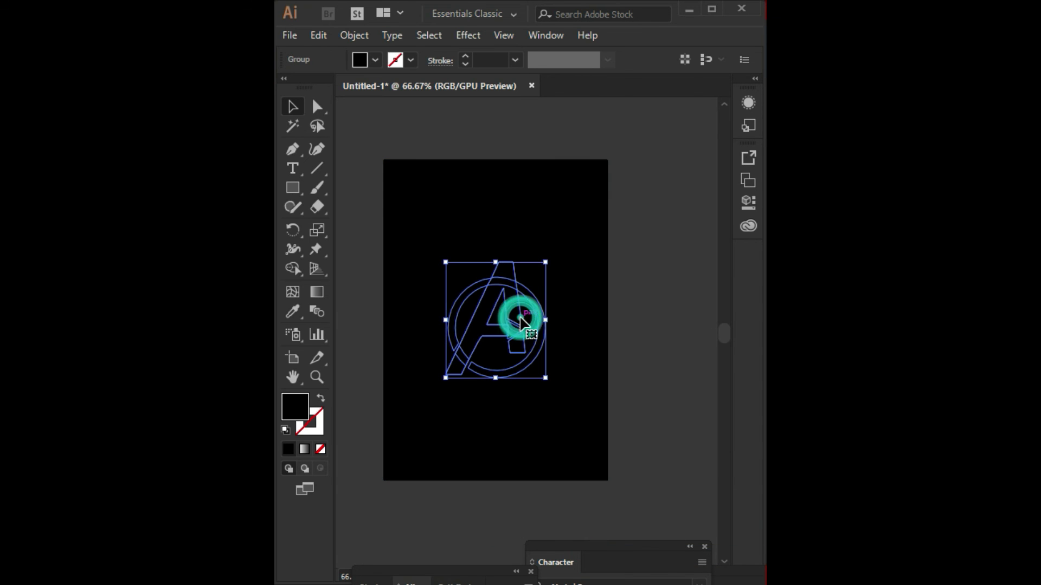
Set the logo's fill to a dark red in the Color Picker.
double_click(295, 407)
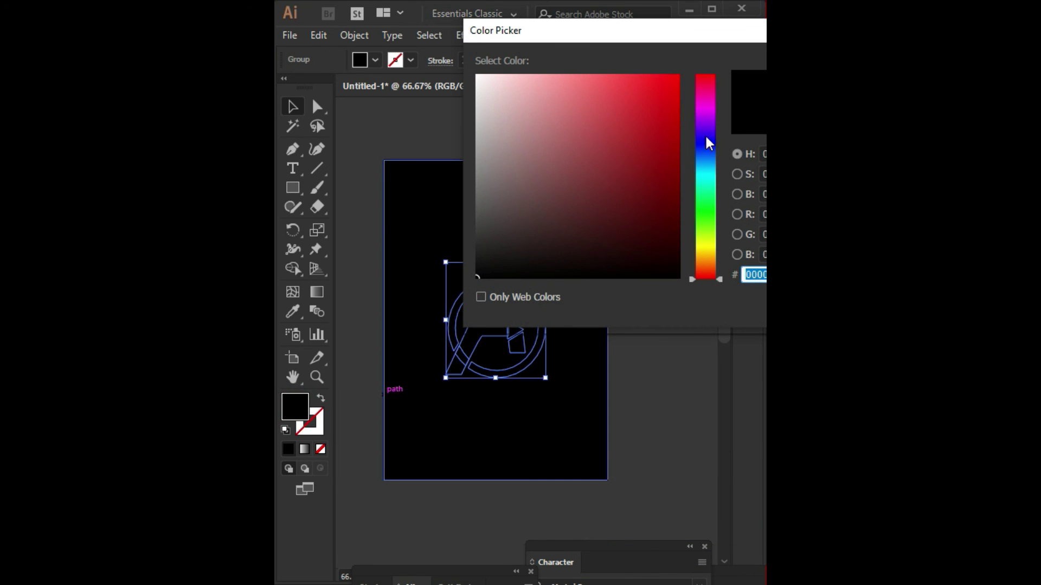
left_click_drag(707, 130, 703, 139)
left_click(644, 107)
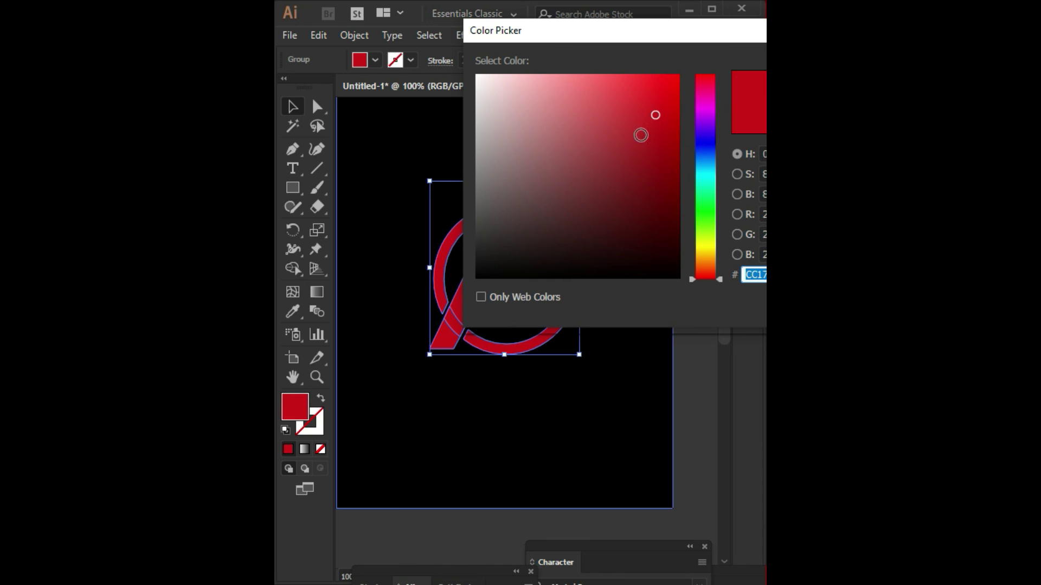
key("Return")
left_click(687, 219)
left_click(476, 335)
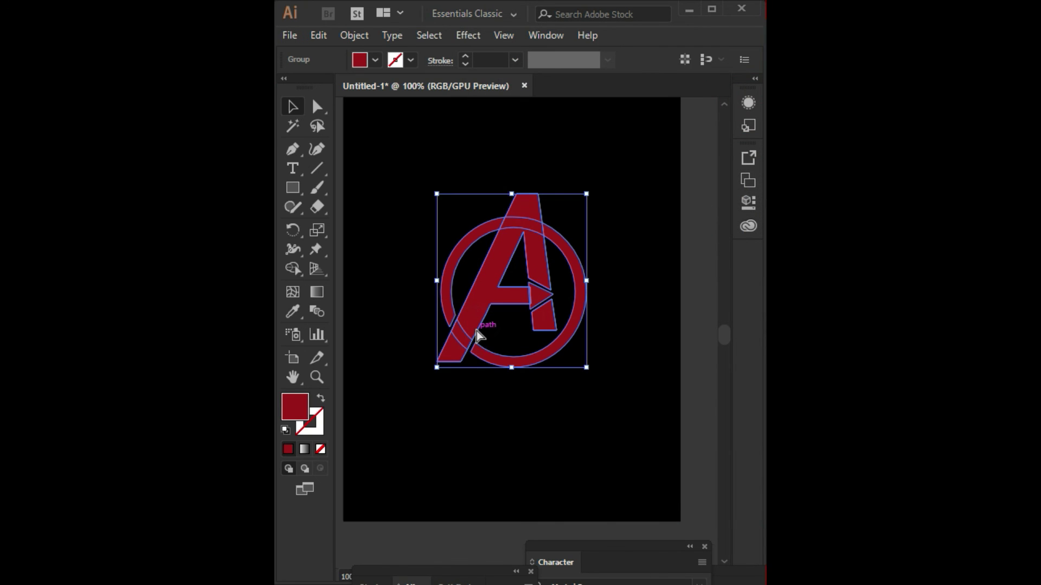
Paste a copy of the logo behind it and apply a Gaussian Blur with radius 7.
key("ctrl+c")
key("ctrl+b")
left_click(465, 36)
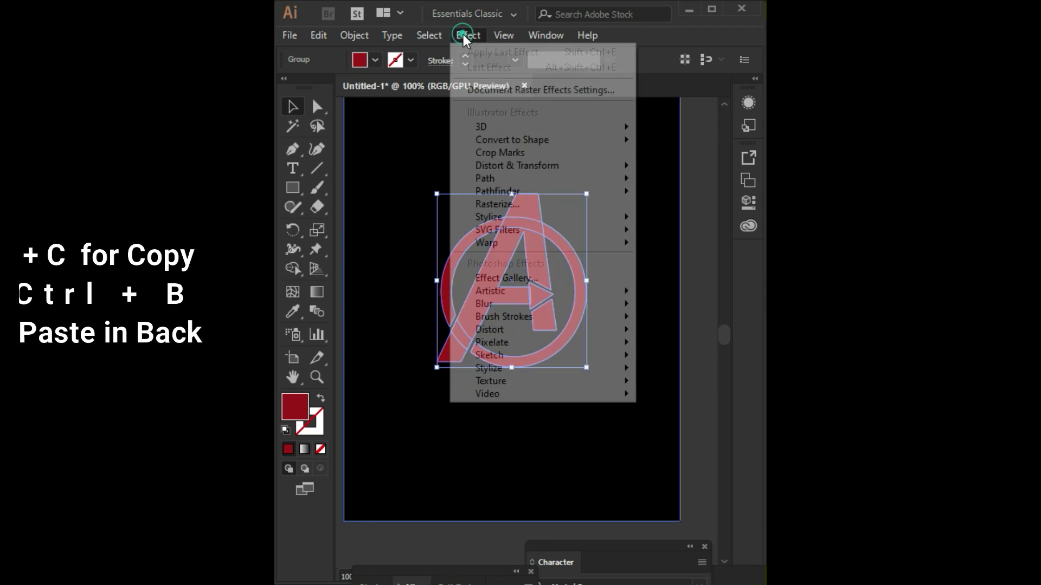
mouse_move(542, 304)
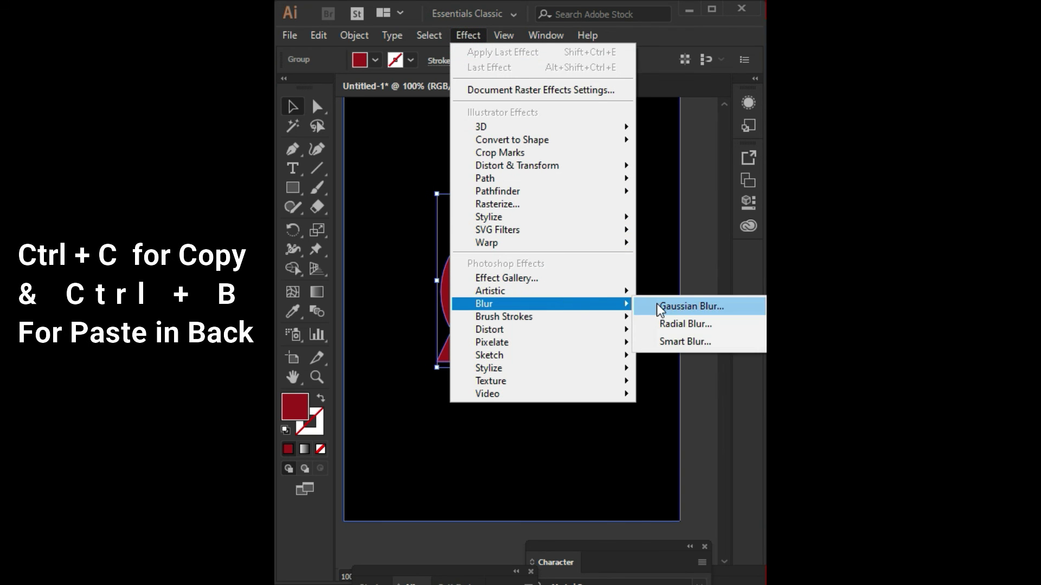
left_click(656, 308)
left_click_drag(692, 273, 554, 442)
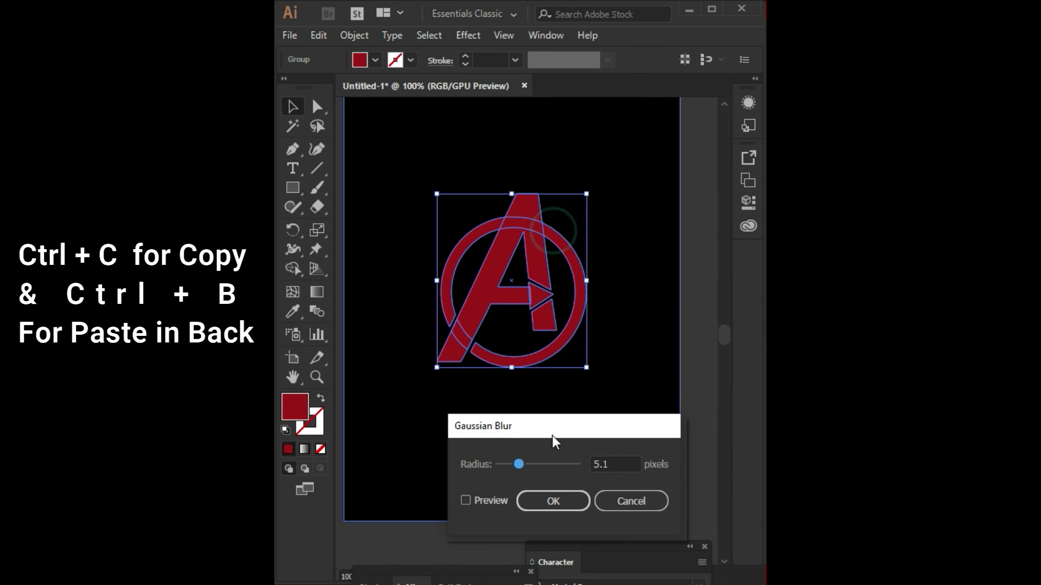
left_click(466, 500)
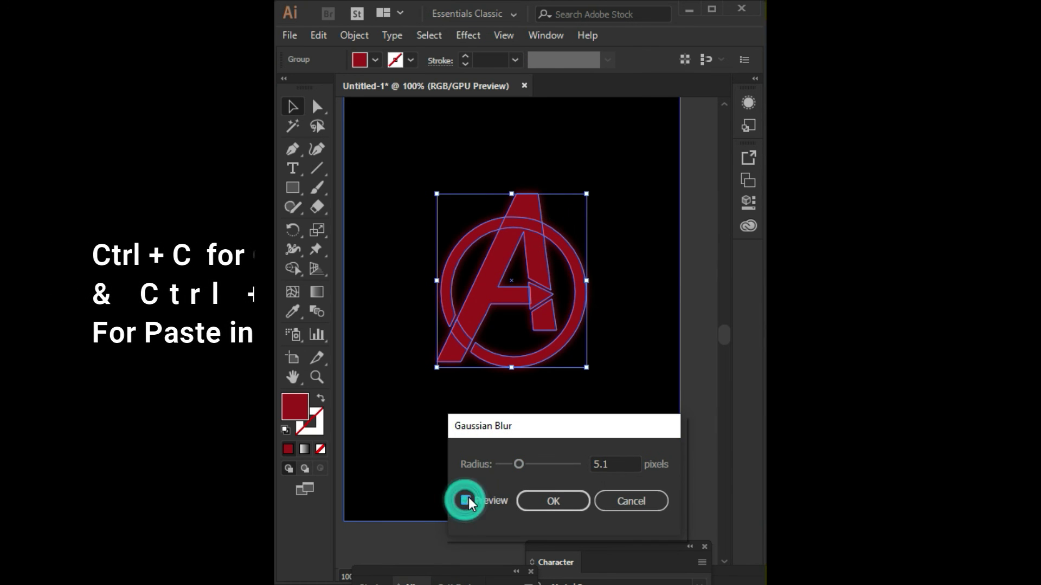
double_click(618, 469)
type("7")
key("Tab")
left_click(568, 502)
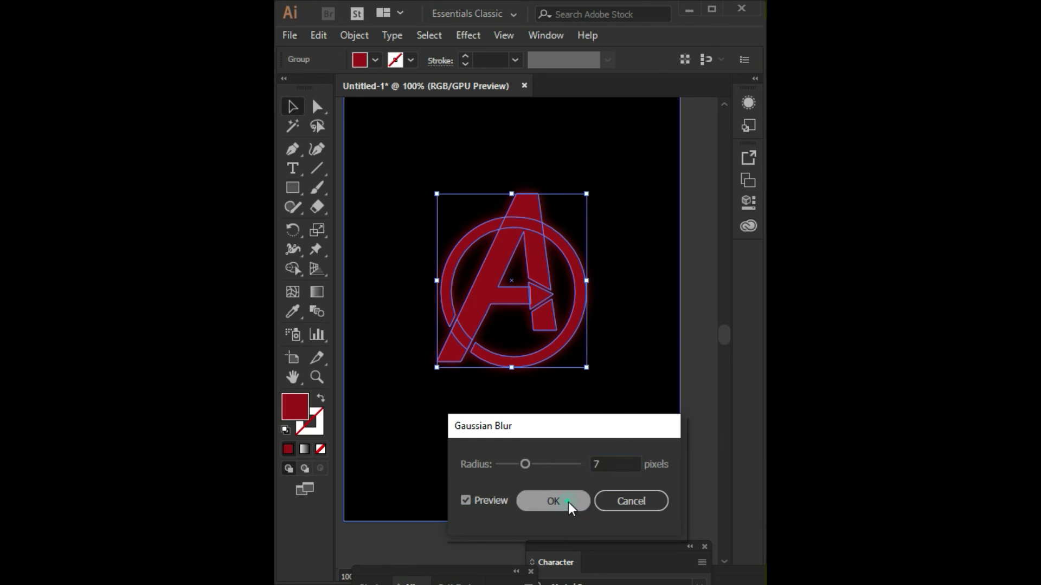
left_click(692, 391)
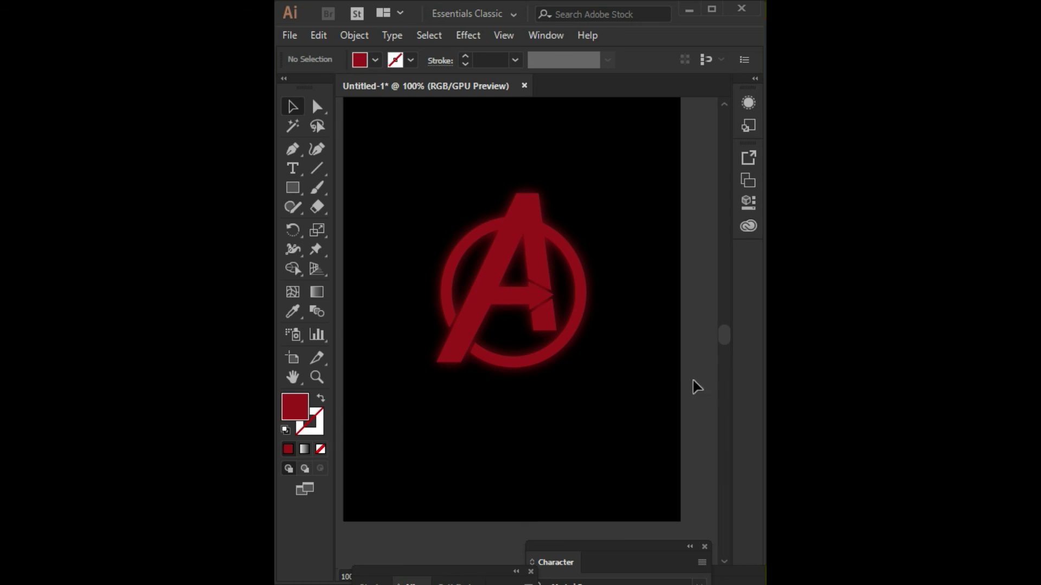
left_click_drag(692, 384, 697, 403)
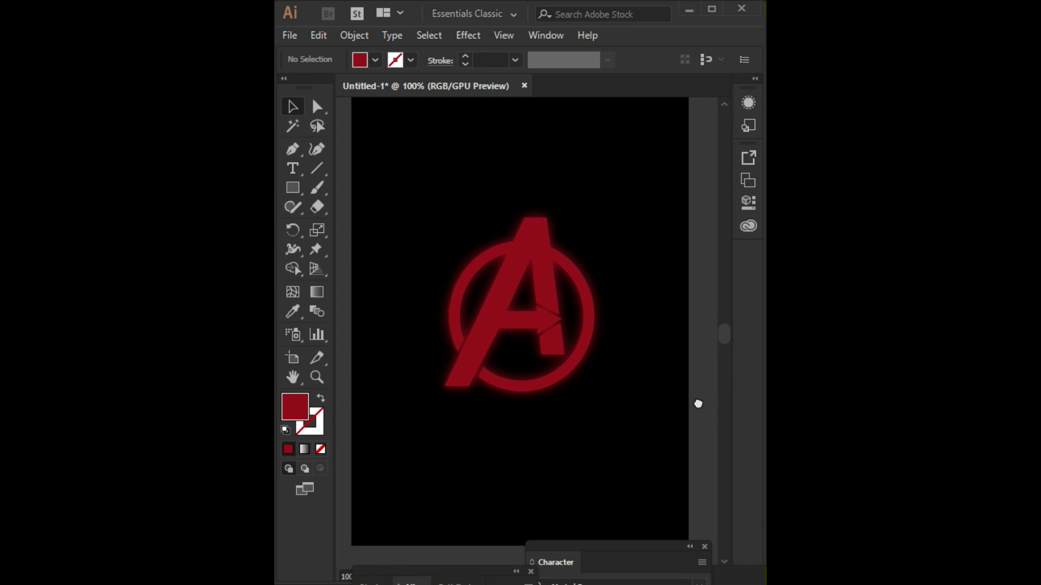
Change the logo's fill to a brighter crimson red.
key("ctrl+a")
key("ctrl+plus")
double_click(295, 406)
left_click(516, 96)
left_click(622, 112)
key("Return")
key("ctrl+1")
Set the background rectangle's fill to a very dark navy in the Color Picker.
left_click(667, 144)
left_click_drag(674, 174, 620, 215)
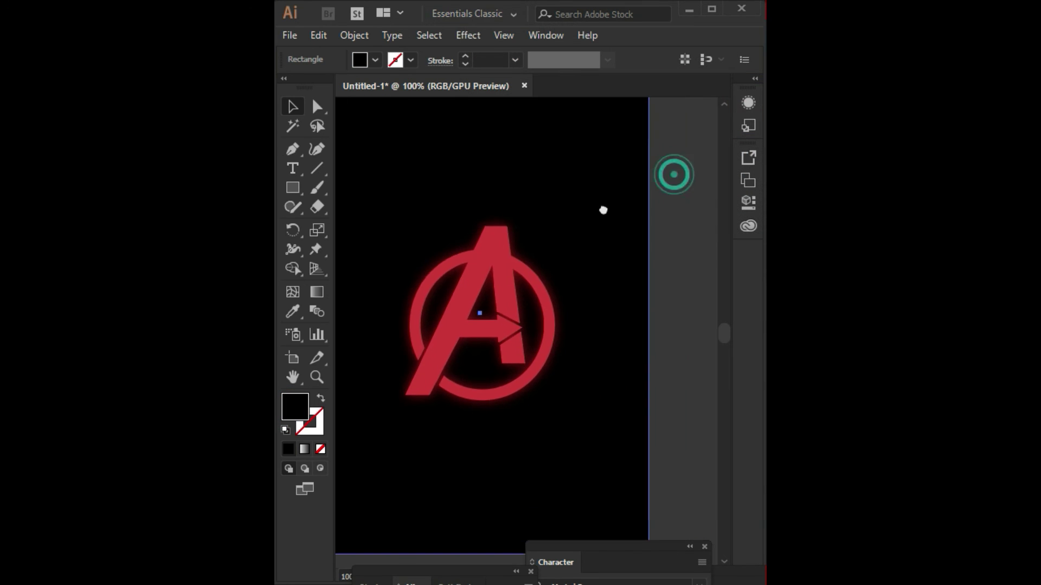
left_click(678, 271)
left_click_drag(686, 272, 697, 286)
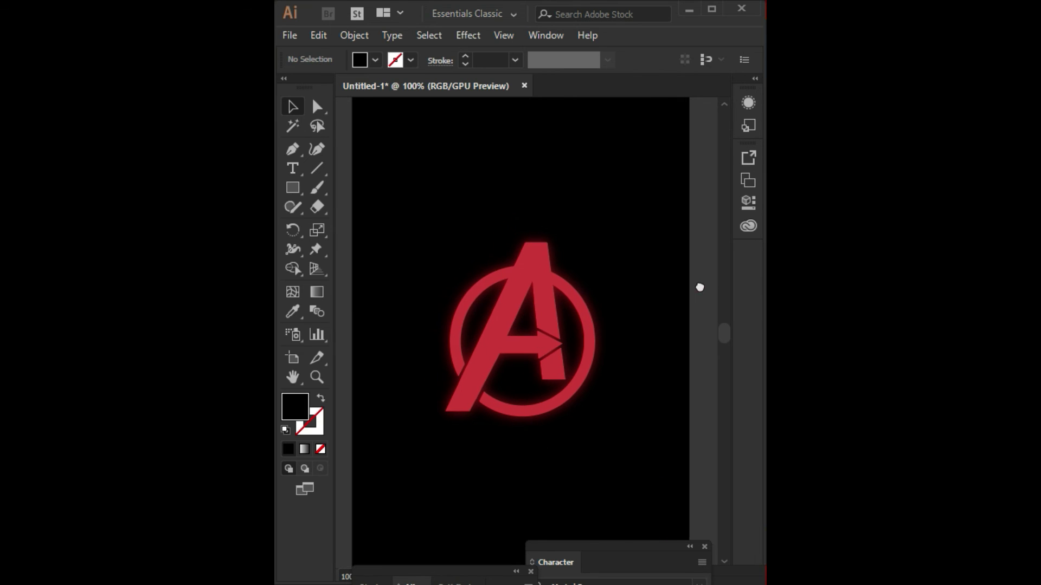
left_click(650, 282)
double_click(294, 407)
left_click(705, 131)
left_click_drag(703, 130, 710, 151)
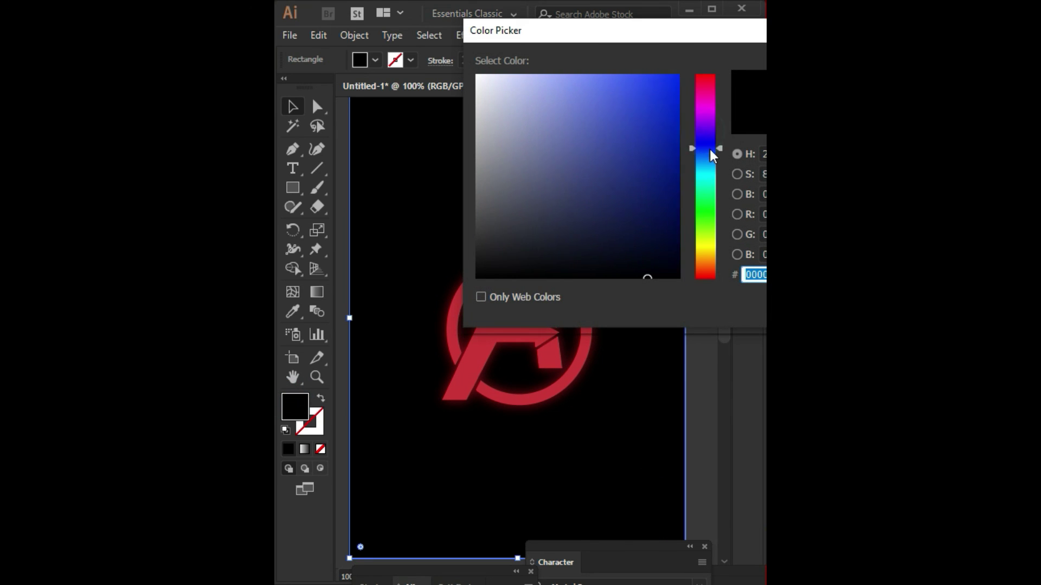
left_click(667, 260)
key("Return")
left_click(707, 271)
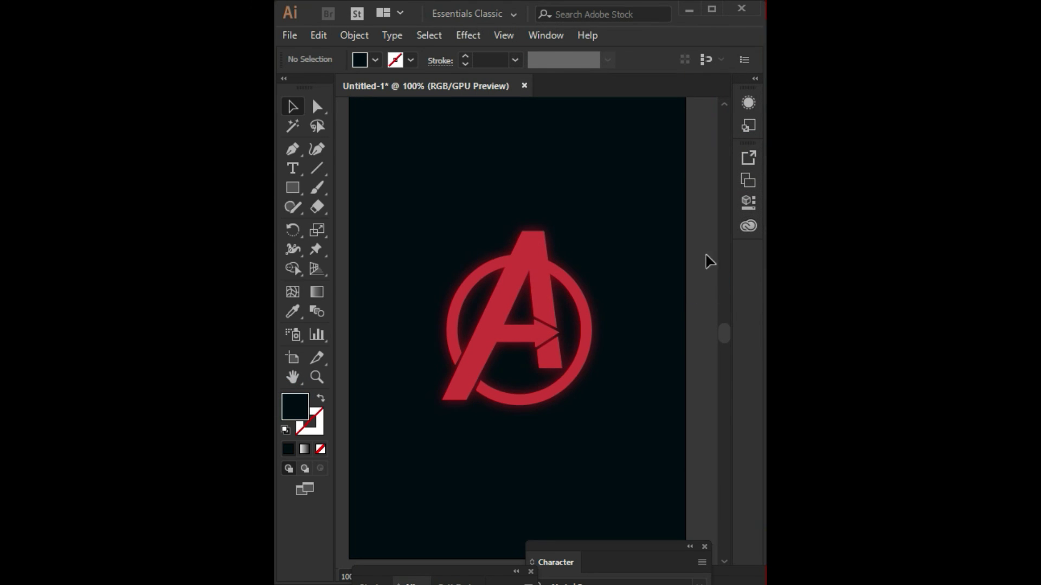